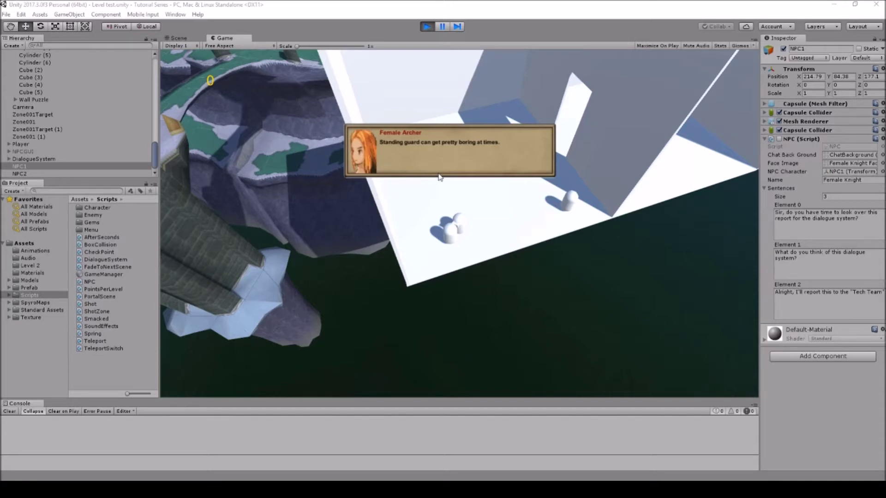
# Stop the Female Archer dialogue test and open NPC.cs from the Scripts folder.
pyautogui.hotkey('ctrl', 'p')
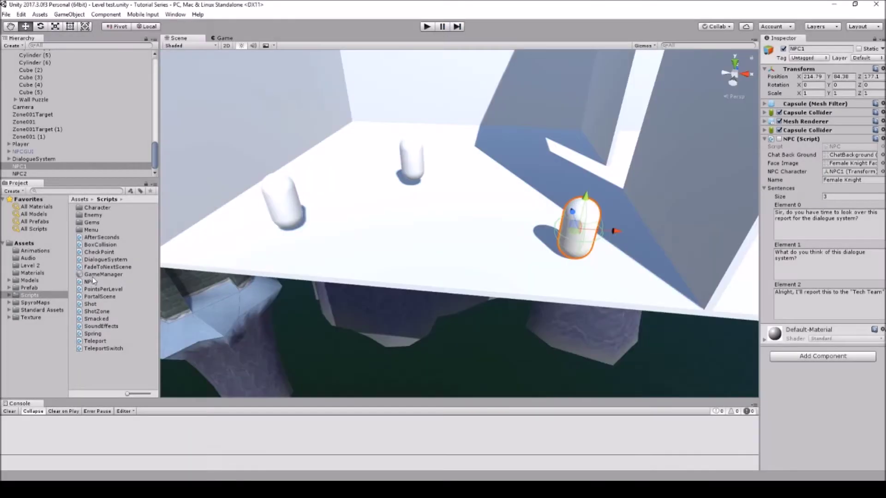
pyautogui.doubleClick(91, 282)
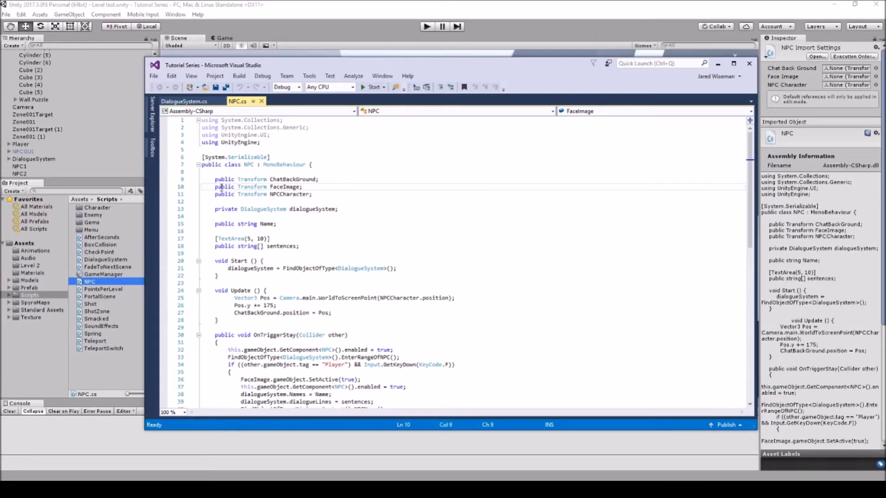
# Review the FaceImage.gameObject.SetActive(true) and SetActive(false) lines in NPC.cs, then go back to Unity.
pyautogui.scroll(-6, 305, 187)
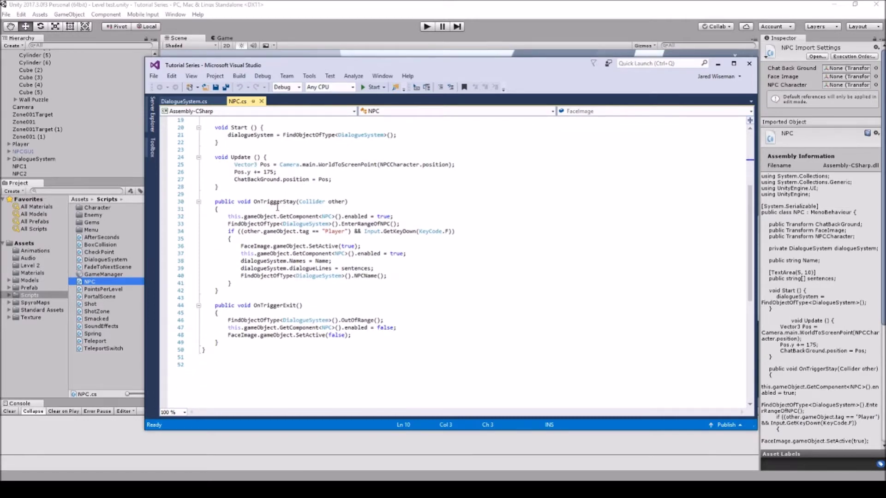
pyautogui.moveTo(243, 248); pyautogui.dragTo(362, 248)
pyautogui.scroll(-2, 362, 248)
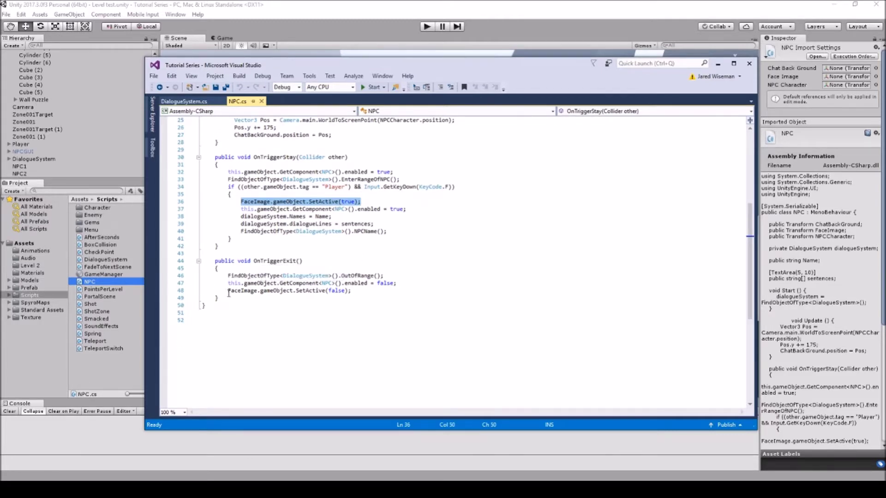
pyautogui.moveTo(229, 292); pyautogui.dragTo(350, 291)
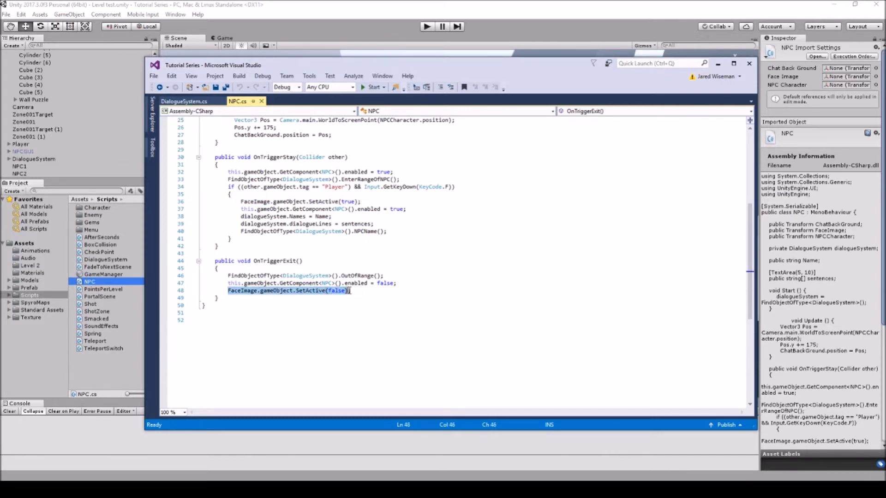
pyautogui.click(749, 63)
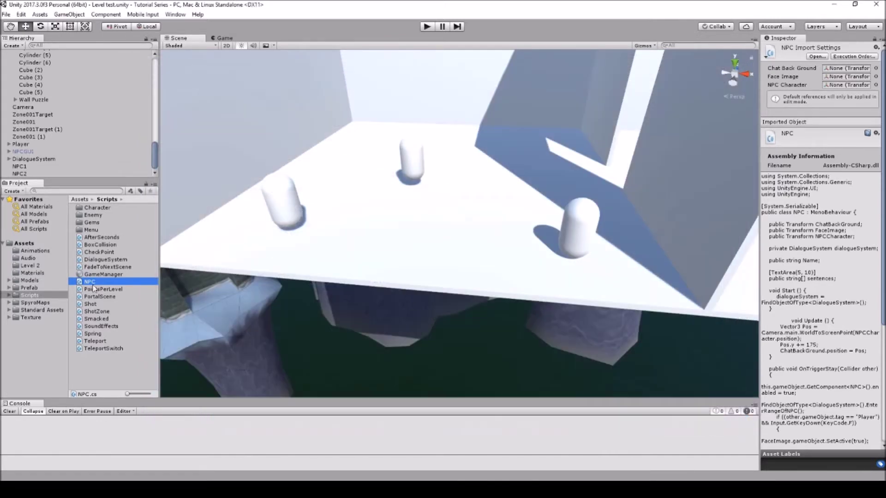
# View the parchment Chat box image from the Texture folder in Photos, then close it.
pyautogui.click(29, 318)
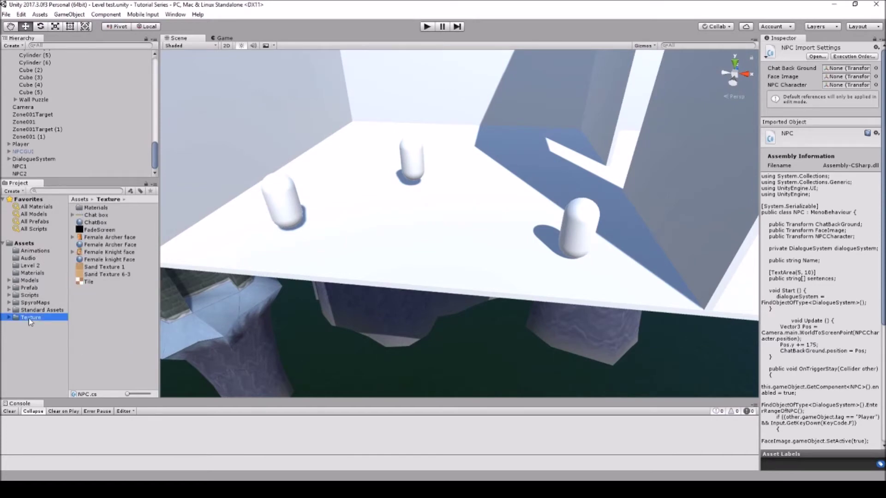
pyautogui.click(115, 312)
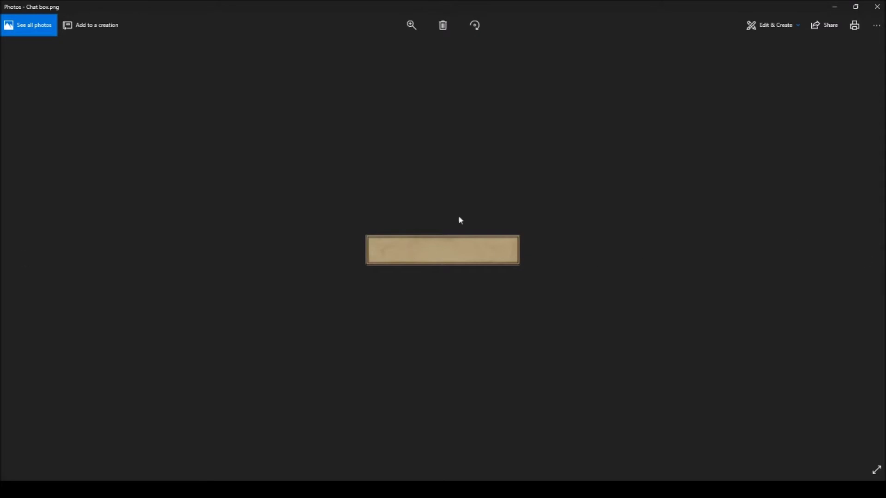
pyautogui.click(877, 6)
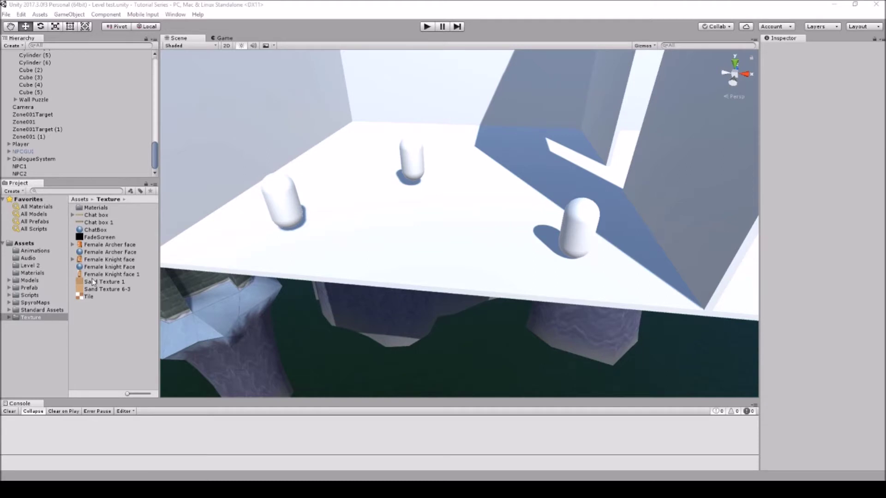
# Set Female Knight face 1's Texture Type to Sprite (2D and UI) and apply.
pyautogui.click(110, 274)
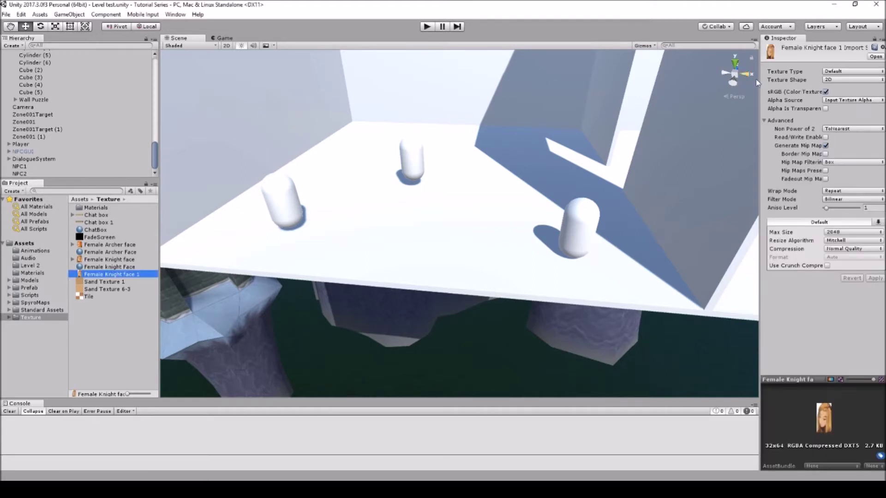
pyautogui.click(864, 73)
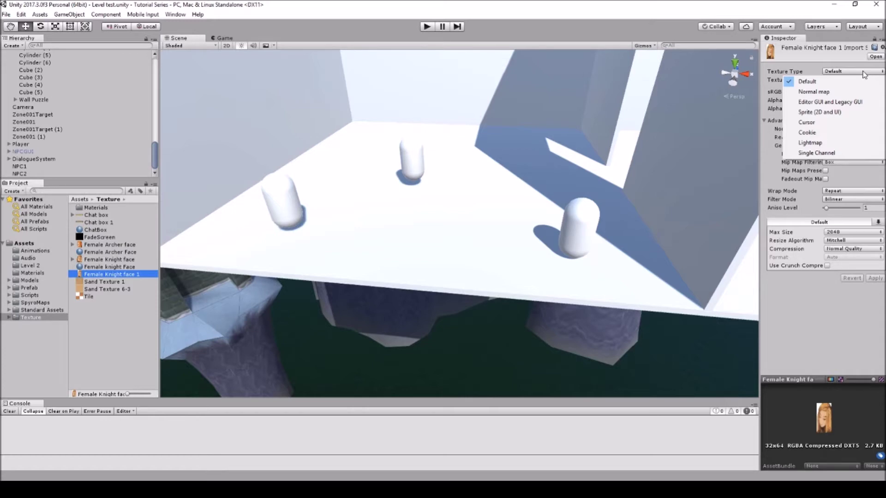
pyautogui.click(834, 112)
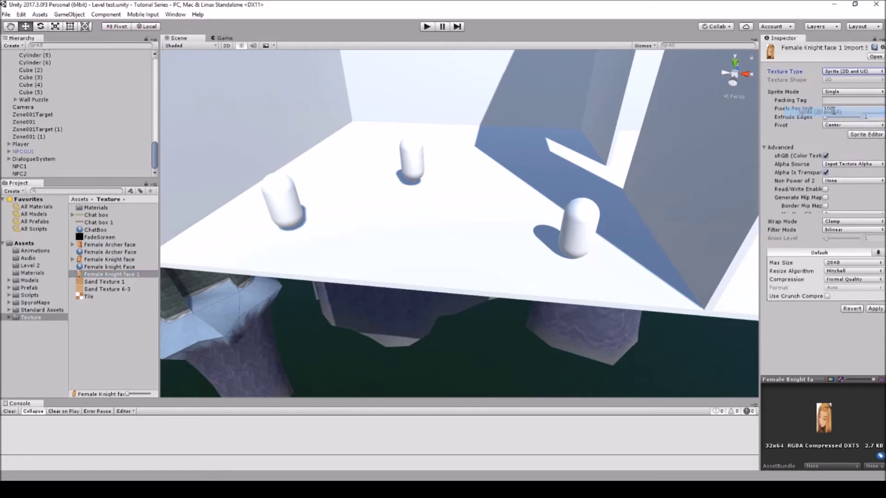
pyautogui.click(875, 306)
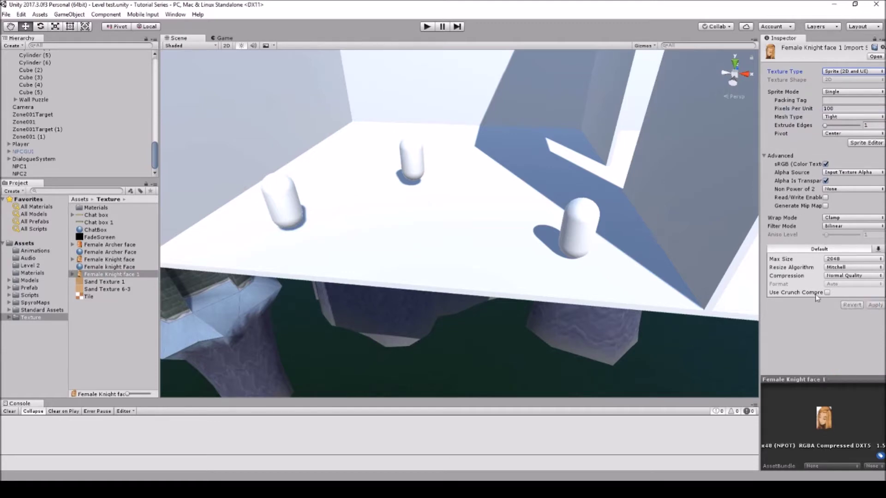
# Set Chat box 1's Texture Type to Sprite (2D and UI) and apply.
pyautogui.click(107, 223)
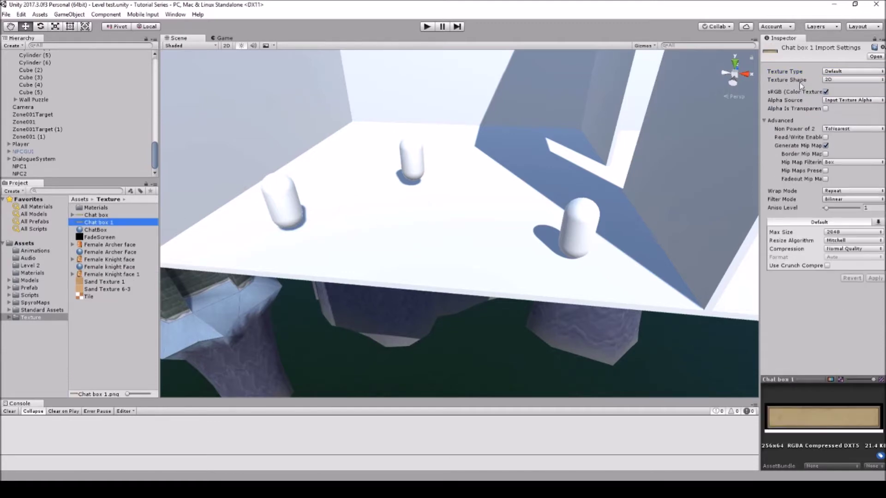
pyautogui.click(846, 71)
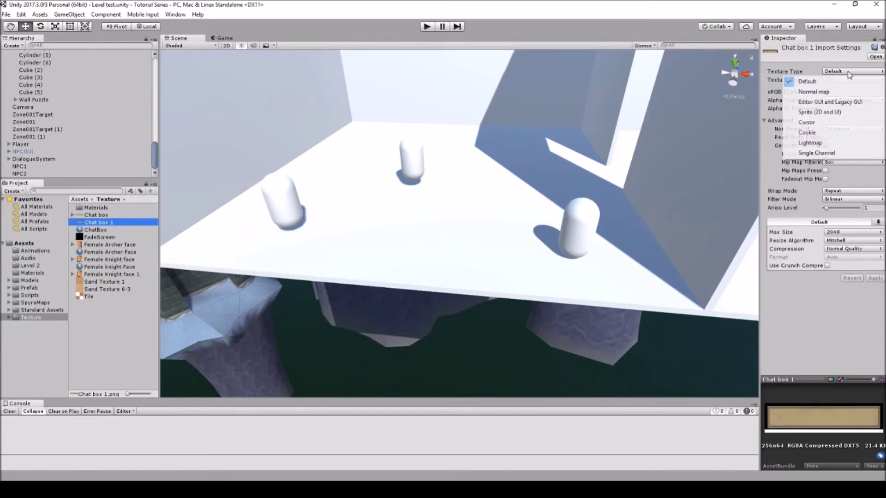
pyautogui.click(821, 112)
pyautogui.click(880, 307)
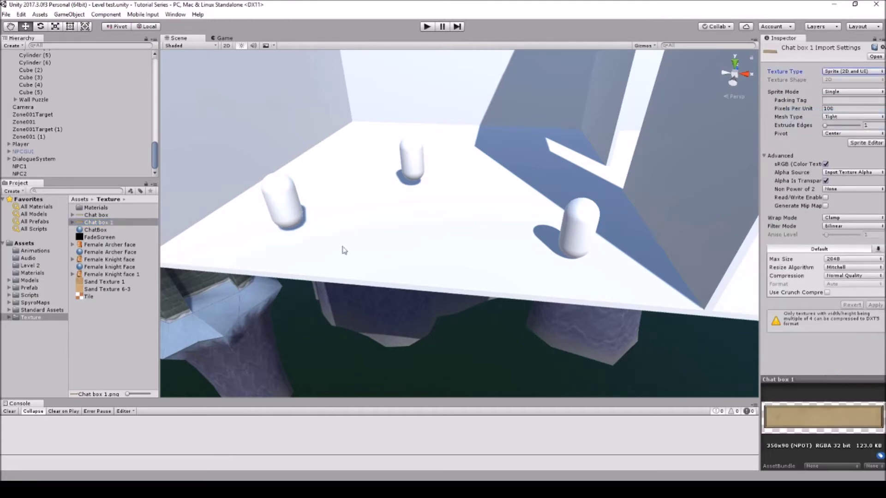
# Create 'New Material' with Chat box 1 as its Albedo texture and the Sprites/Default shader.
pyautogui.rightClick(104, 319)
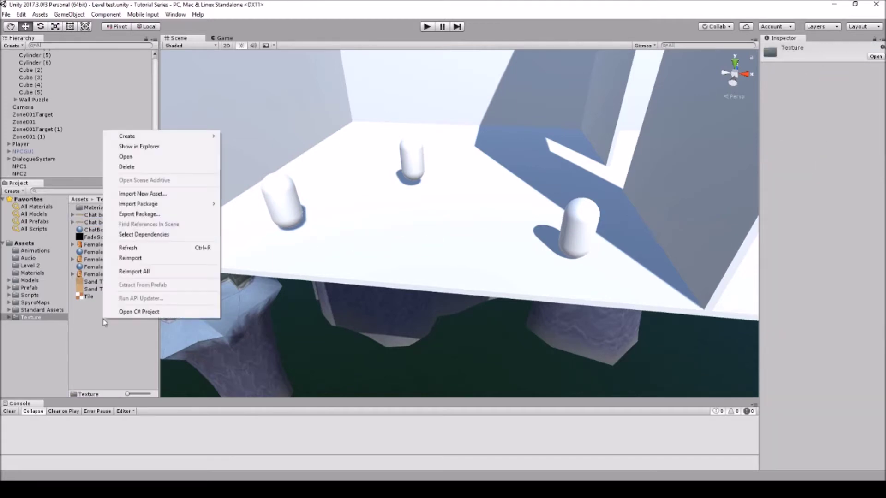
pyautogui.moveTo(184, 137)
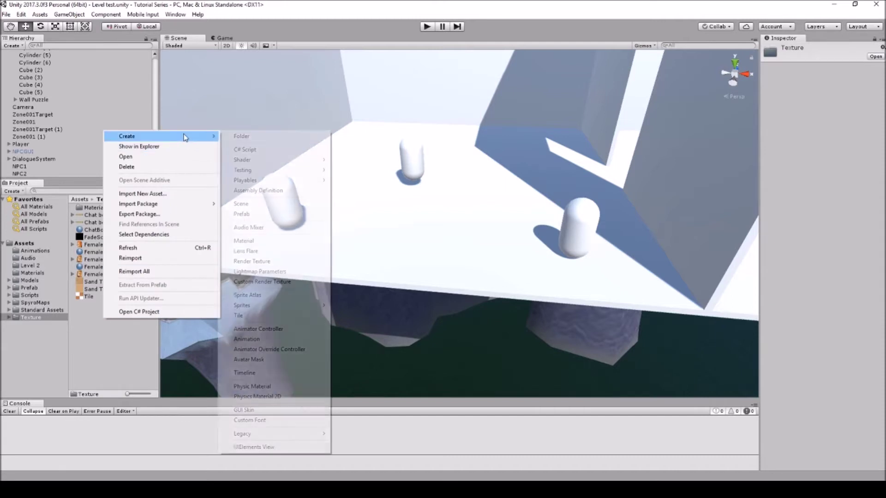
pyautogui.click(244, 241)
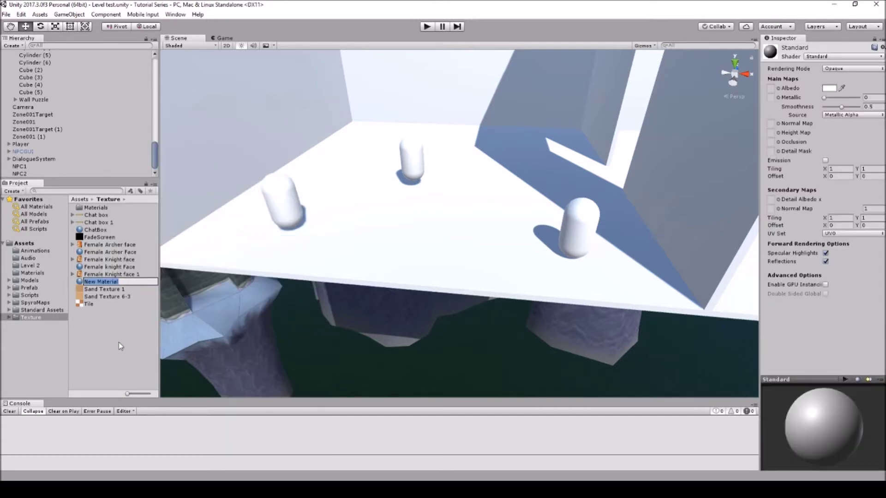
pyautogui.press('Return')
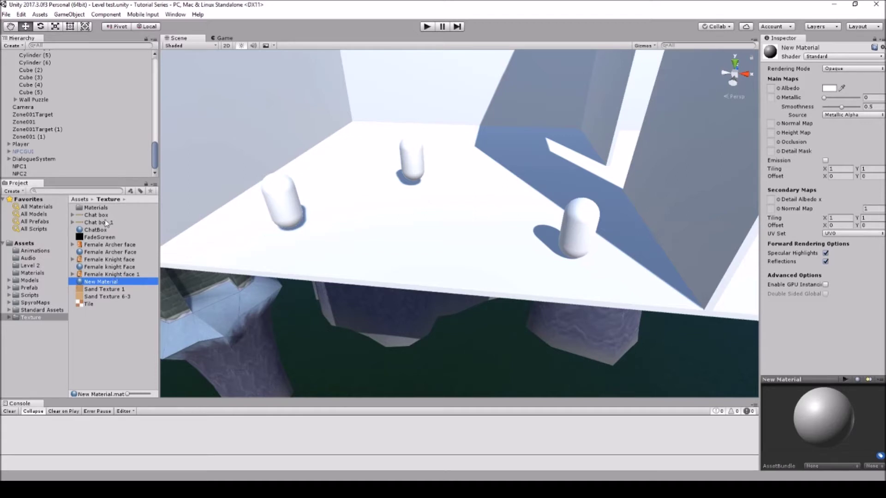
pyautogui.moveTo(103, 223); pyautogui.dragTo(771, 92)
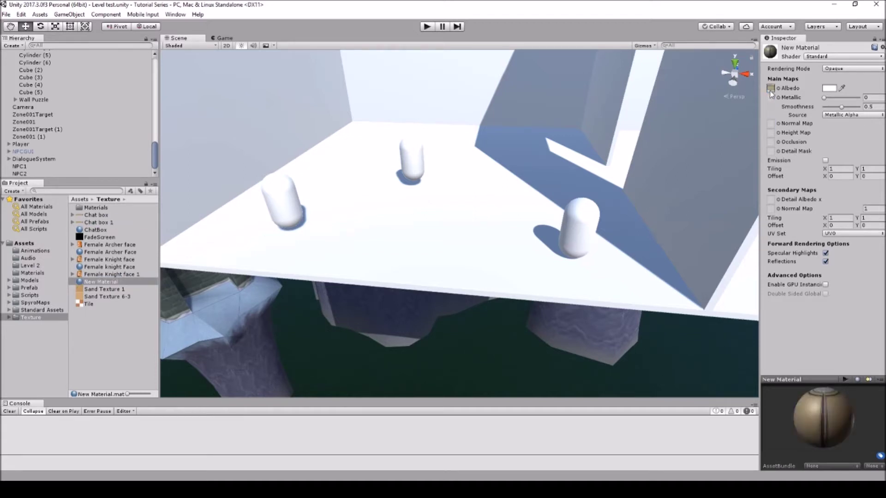
pyautogui.click(853, 57)
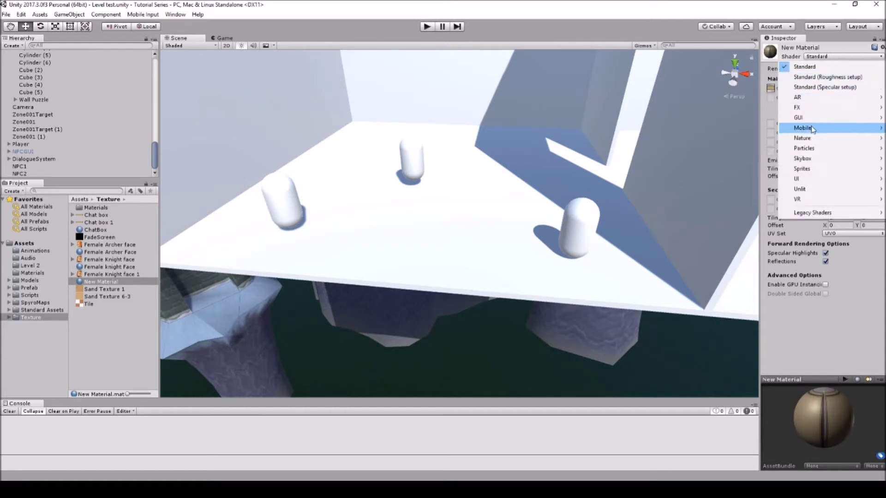
pyautogui.moveTo(808, 171)
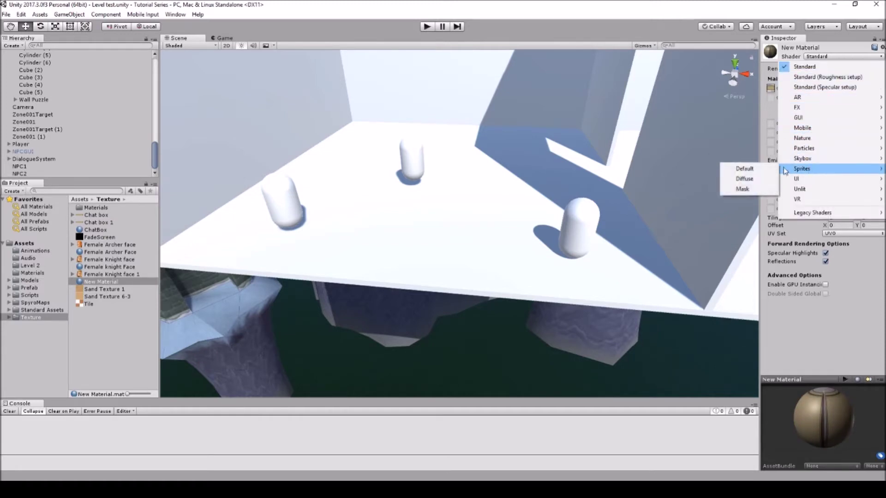
pyautogui.click(750, 171)
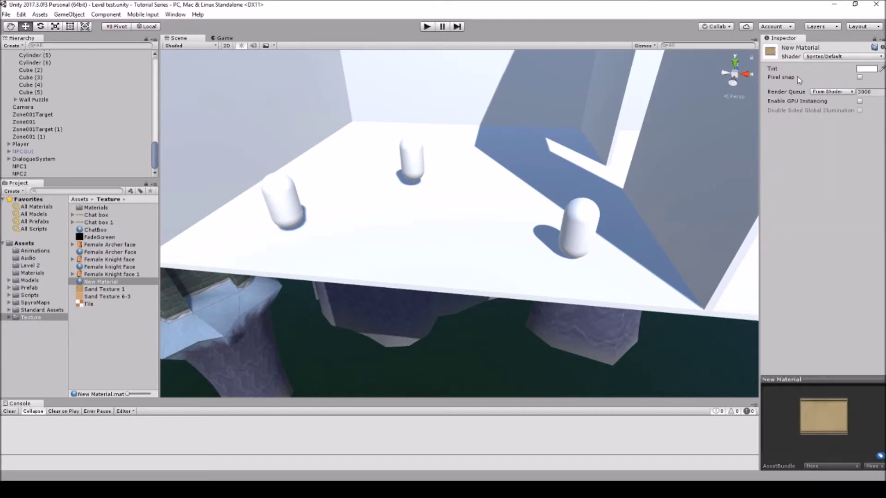
# Create 'New Material 1' with the knight face texture and the Sprites/Default shader.
pyautogui.rightClick(104, 317)
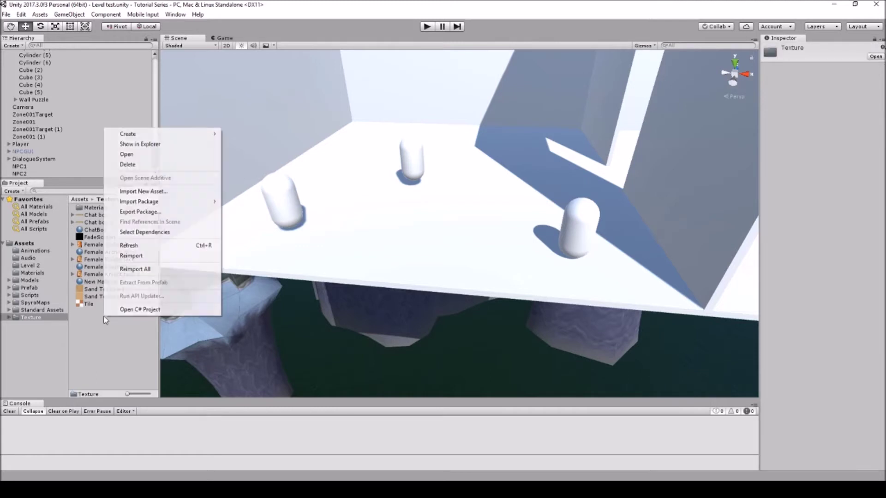
pyautogui.moveTo(169, 135)
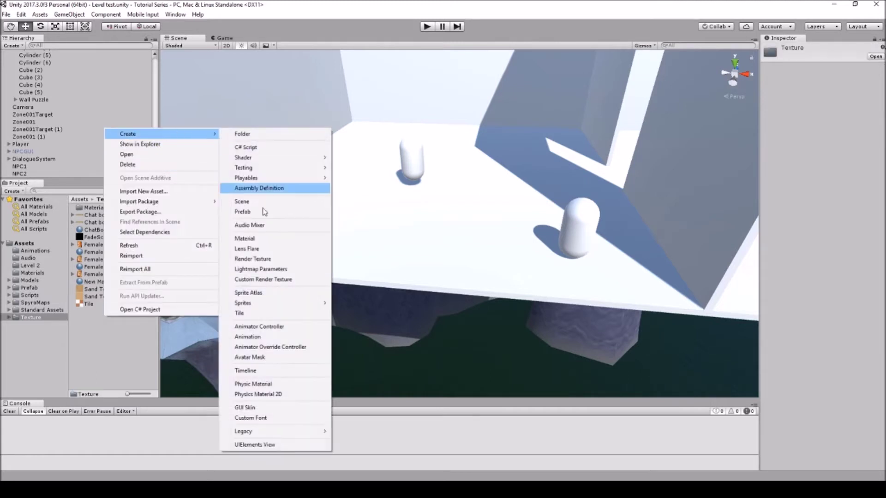
pyautogui.click(258, 238)
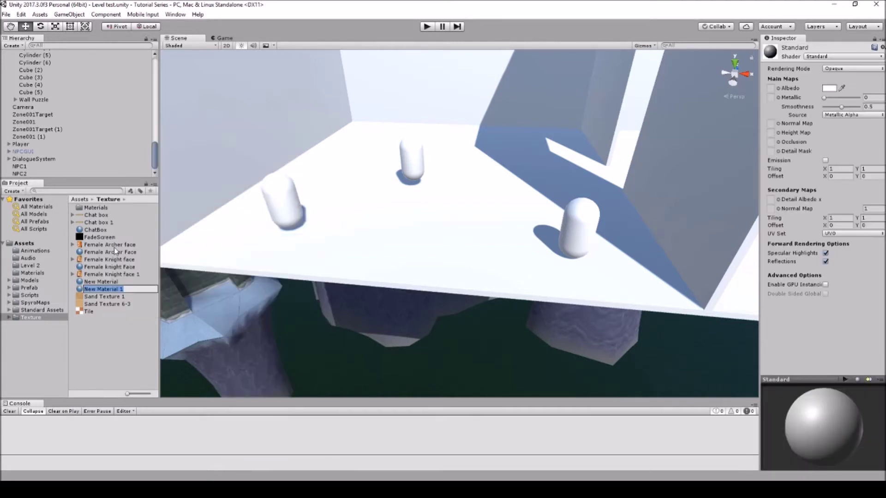
pyautogui.press('Return')
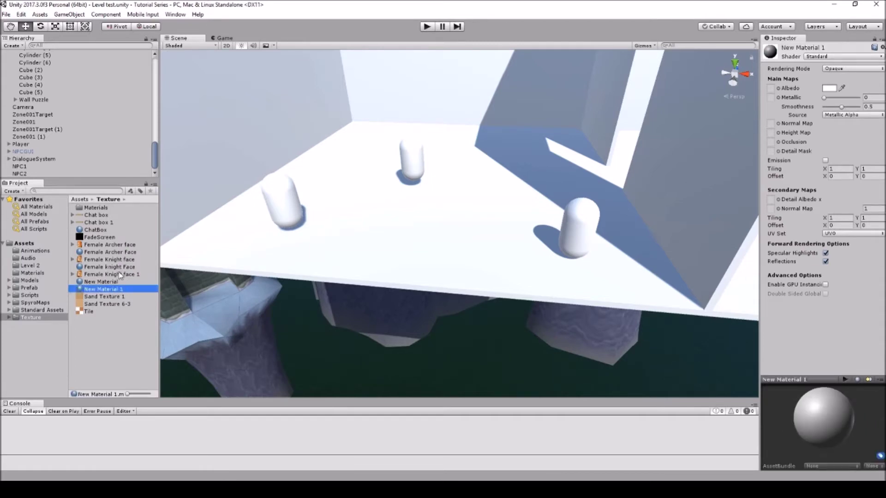
pyautogui.moveTo(119, 276); pyautogui.dragTo(771, 87)
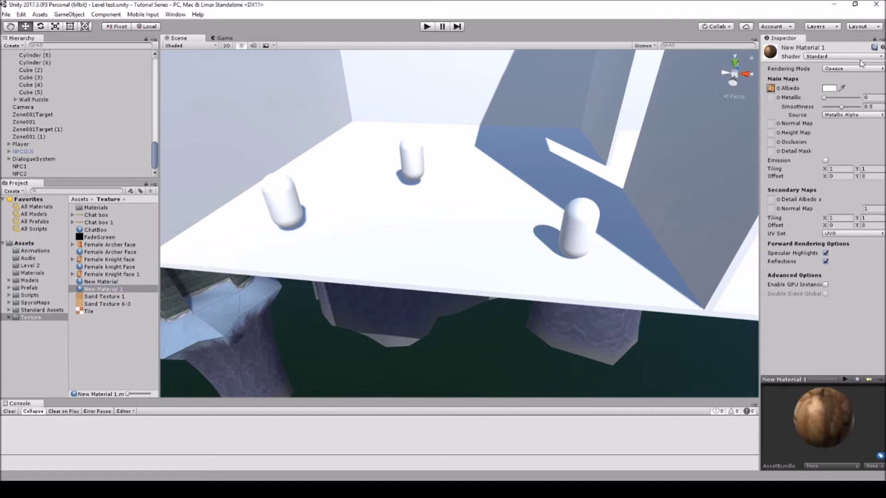
pyautogui.click(862, 57)
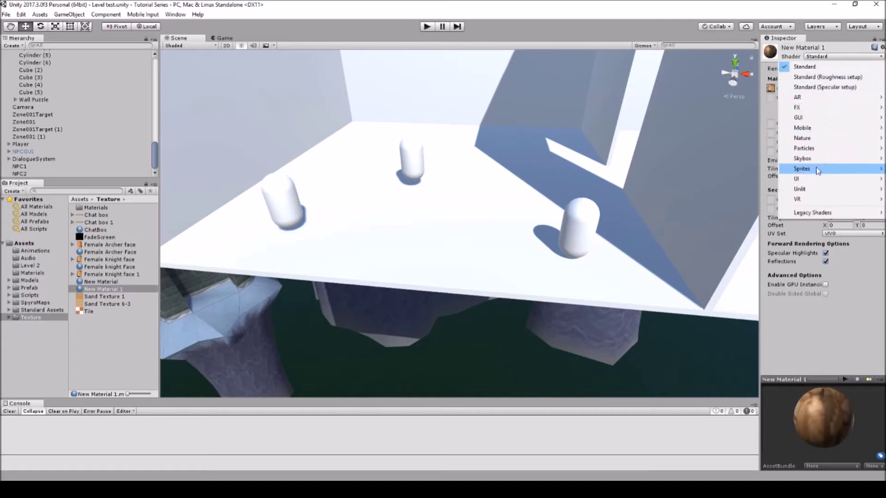
pyautogui.moveTo(817, 168)
pyautogui.click(752, 171)
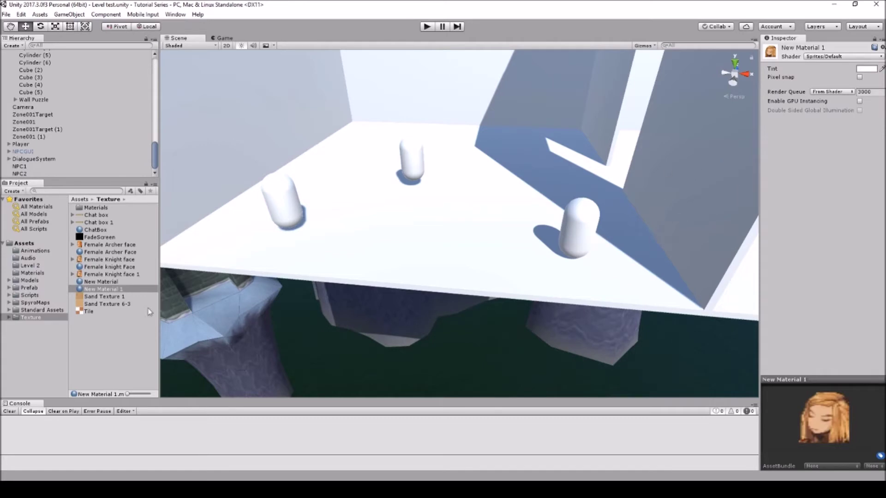
pyautogui.click(123, 333)
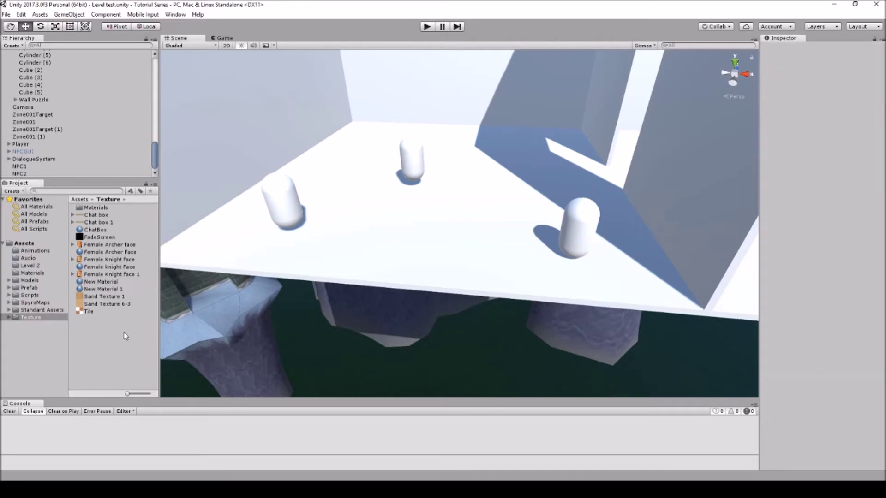
# Expand DialogueSystem and enable the DialogueGUI canvas.
pyautogui.click(9, 159)
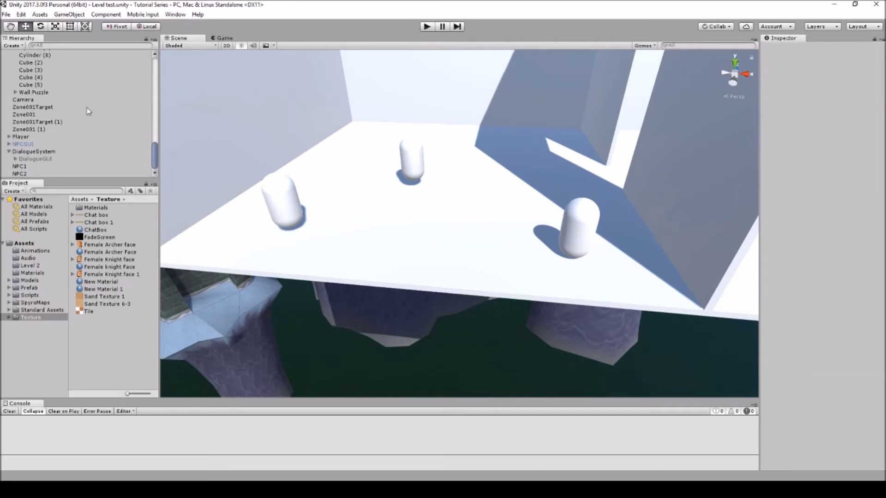
pyautogui.click(19, 159)
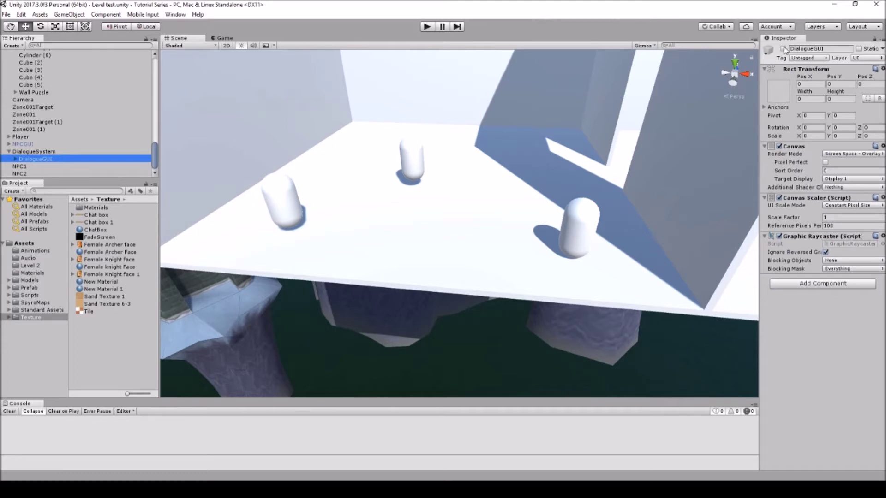
pyautogui.click(783, 49)
# Switch the Scene view to 2D and zoom in on the DialogueGUI canvas.
pyautogui.click(228, 47)
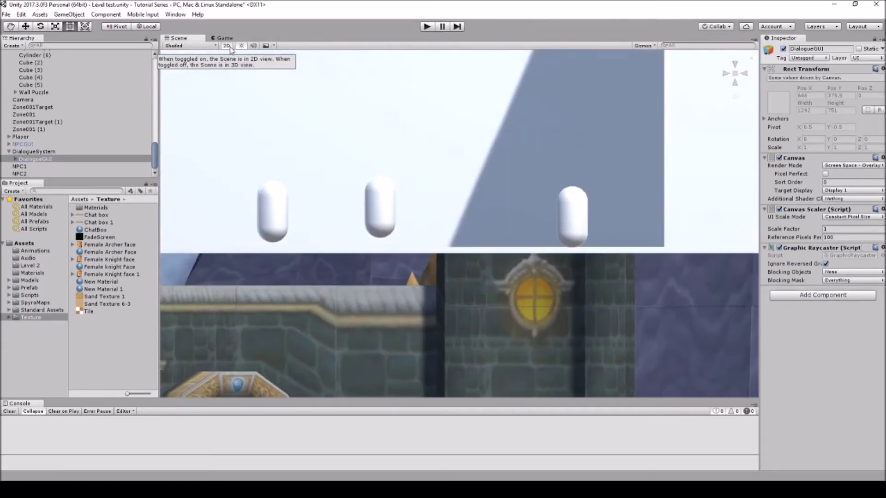
pyautogui.doubleClick(63, 158)
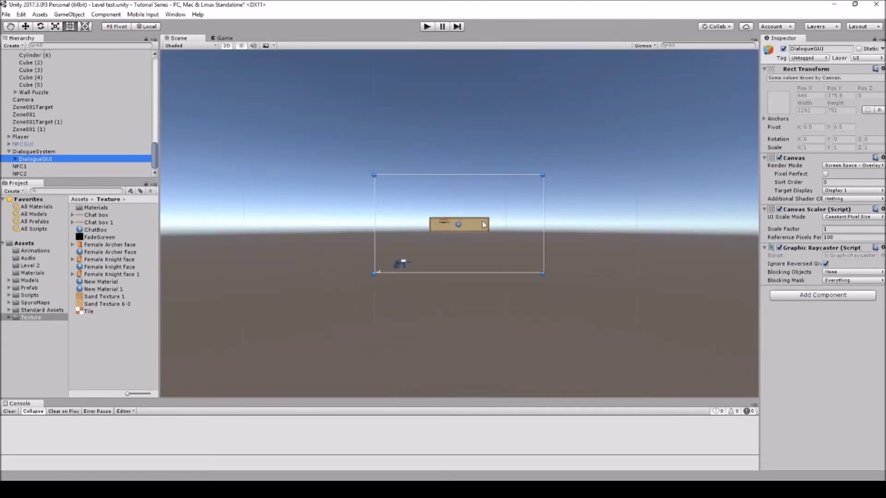
pyautogui.scroll(6, 455, 245)
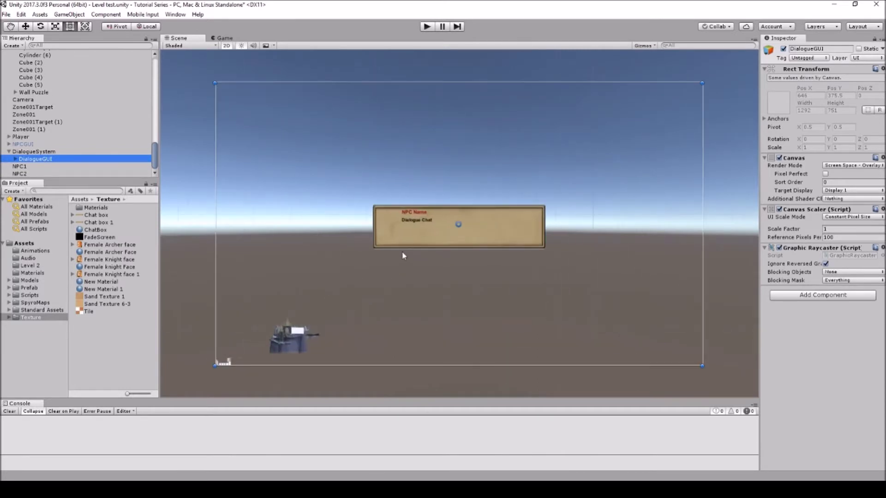
pyautogui.scroll(2, 403, 255)
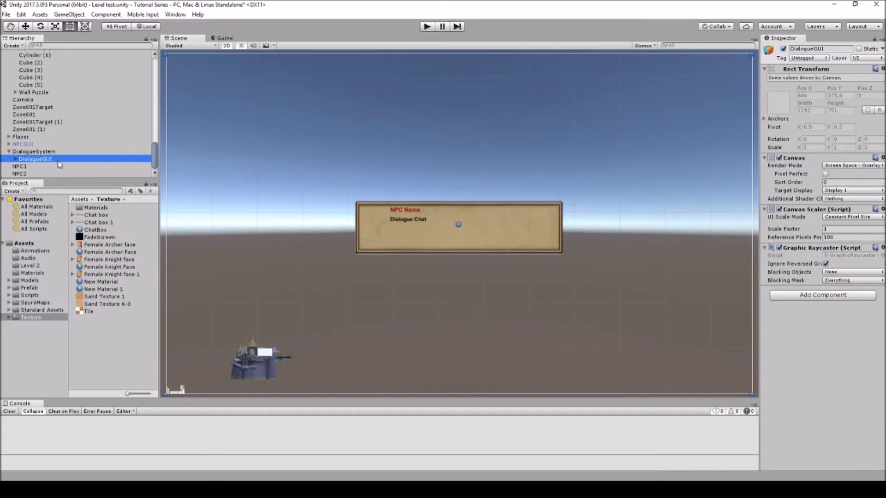
# Select ChatBackground under DialogueGUI and browse its Source Image without choosing a sprite.
pyautogui.click(15, 159)
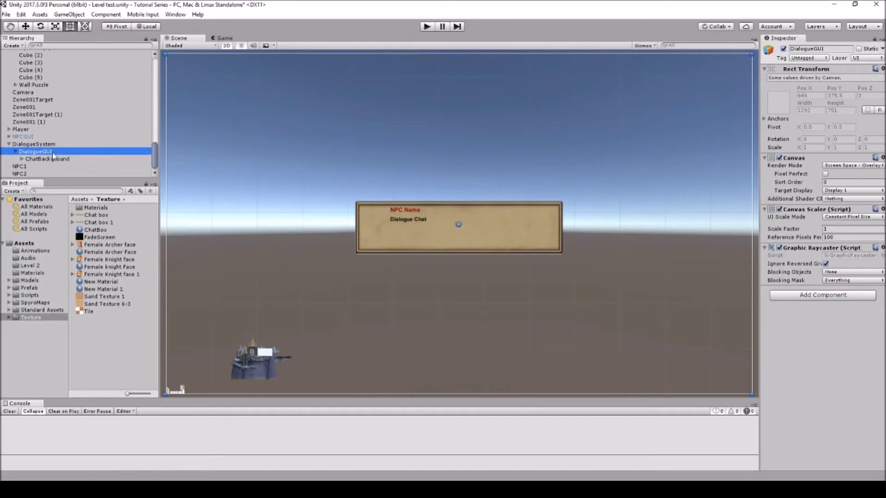
pyautogui.click(62, 162)
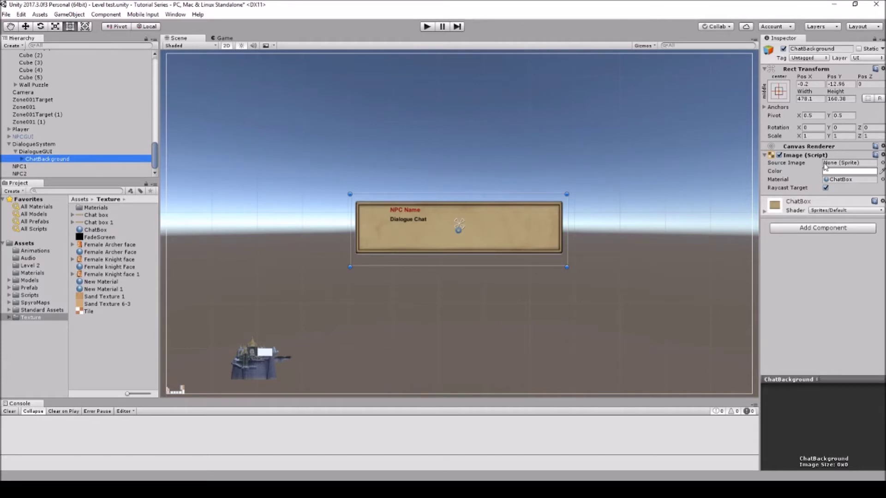
pyautogui.click(882, 163)
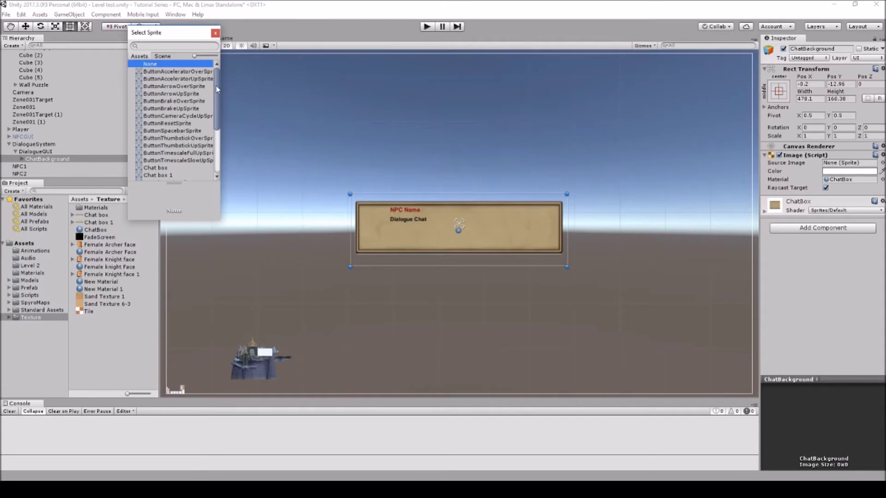
pyautogui.doubleClick(157, 68)
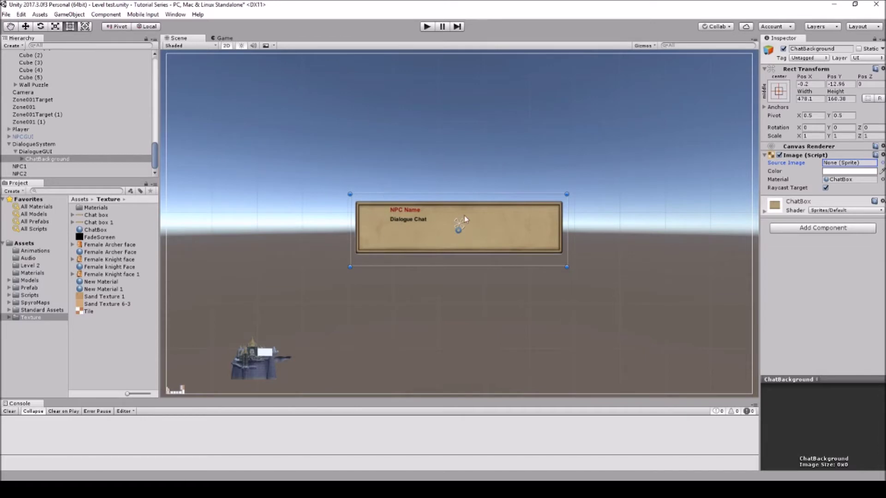
pyautogui.click(406, 221)
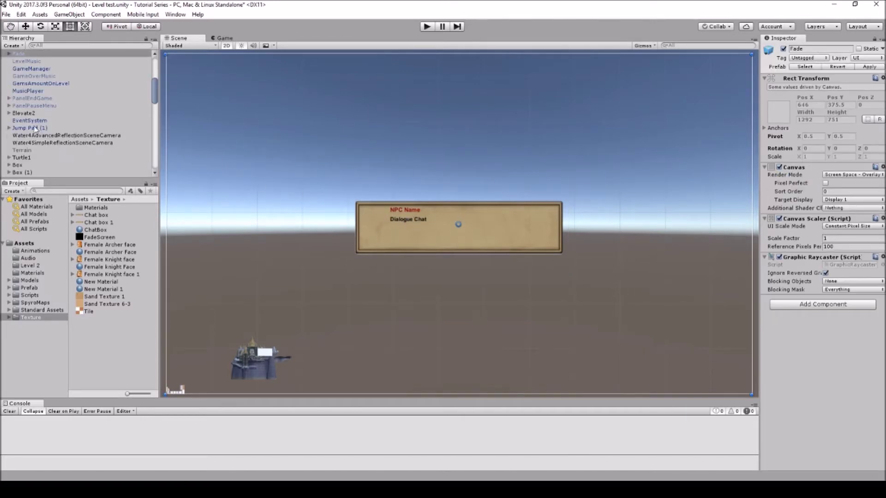
pyautogui.scroll(-10, 73, 150)
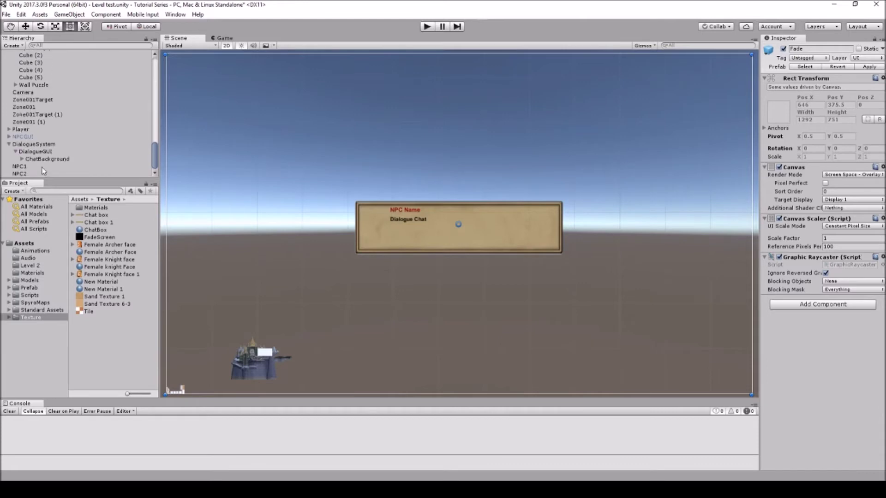
# Expand ChatBackground and inspect its Female Knight Face and Name children.
pyautogui.click(22, 158)
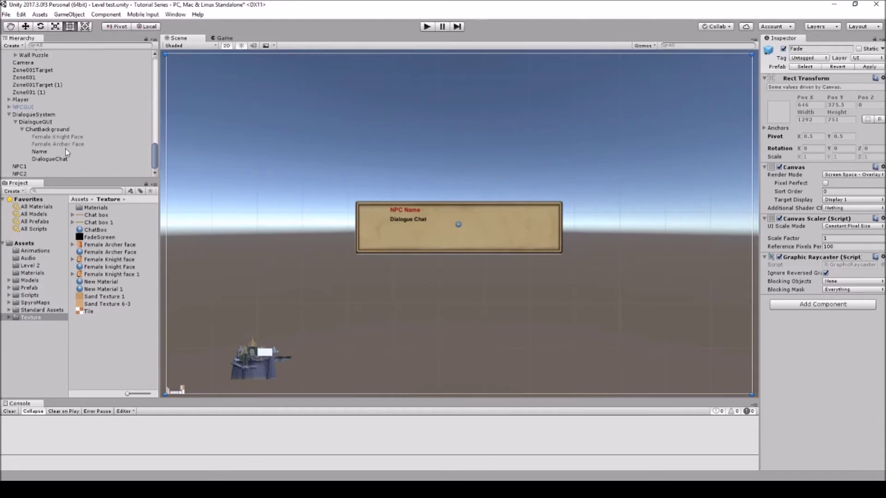
pyautogui.click(67, 137)
pyautogui.click(40, 151)
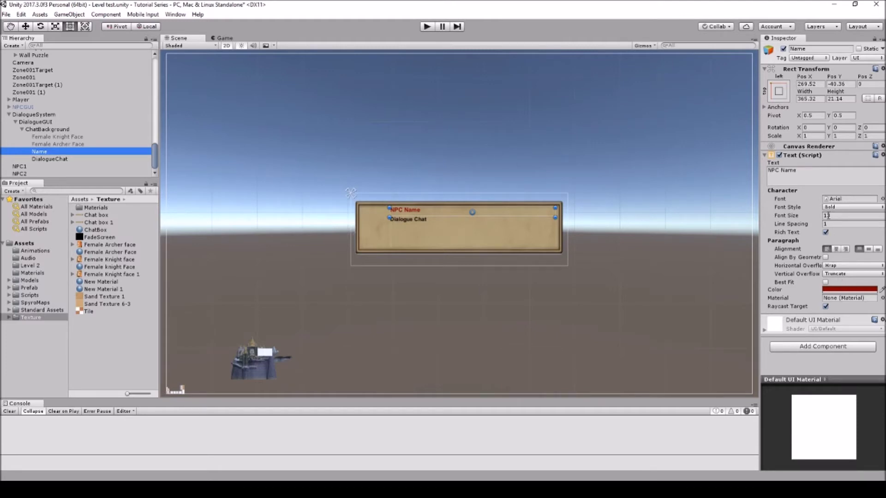
pyautogui.click(456, 222)
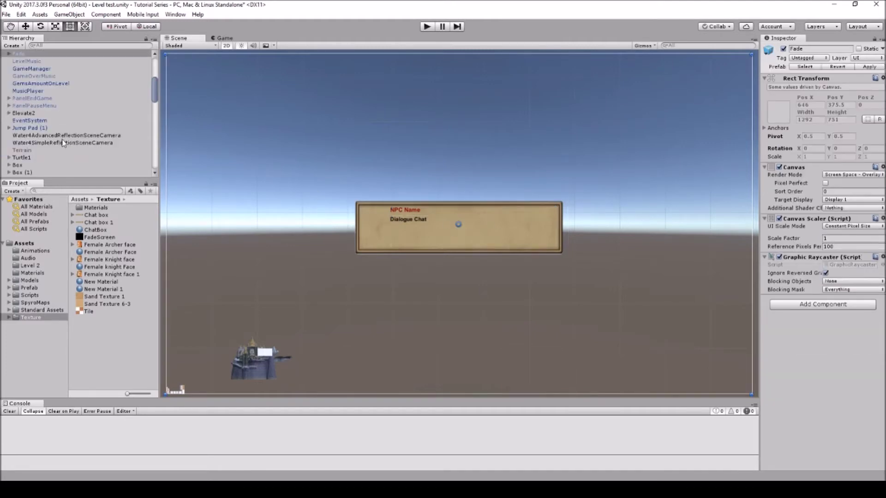
pyautogui.scroll(-5, 41, 159)
# Inspect the DialogueChat and Female Knight Face settings, then reselect ChatBackground.
pyautogui.click(40, 159)
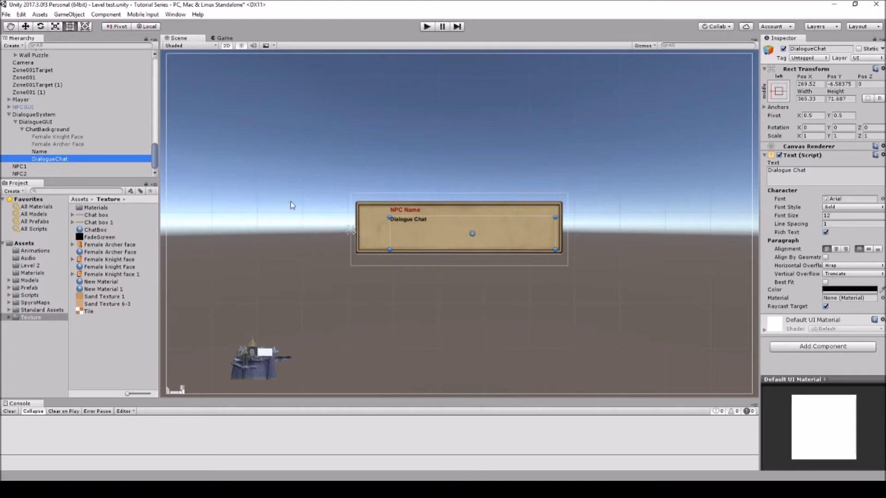
pyautogui.click(76, 137)
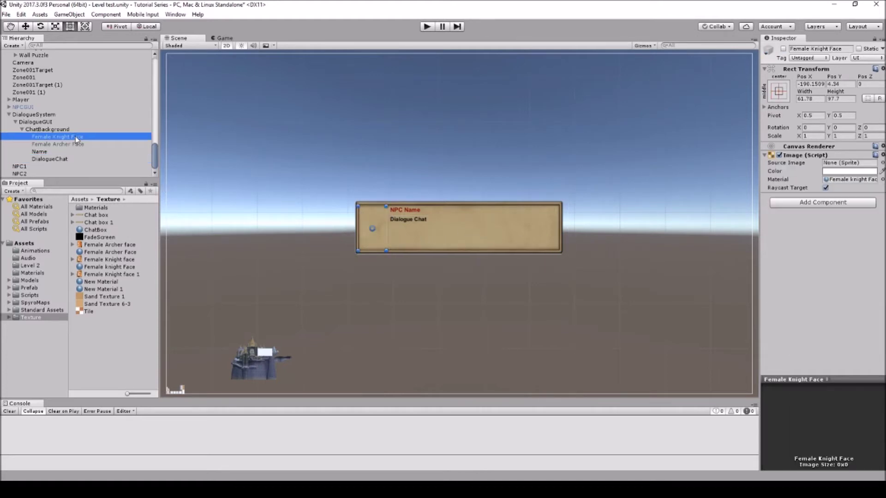
pyautogui.click(121, 339)
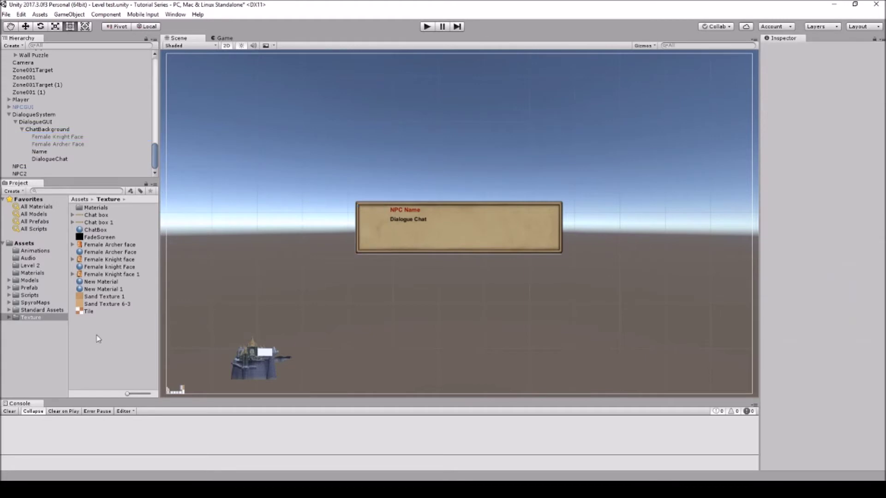
pyautogui.click(46, 130)
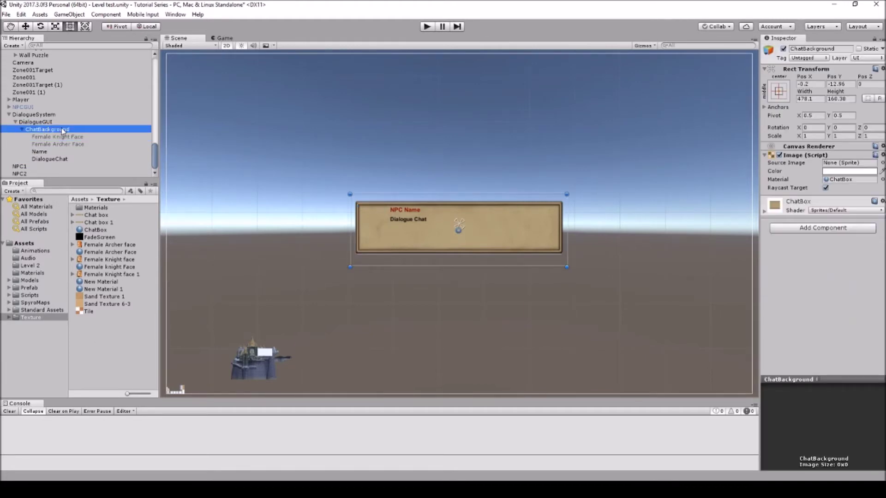
pyautogui.rightClick(63, 131)
# Add a UI Image under ChatBackground and move it to the chat box's left end.
pyautogui.moveTo(102, 280)
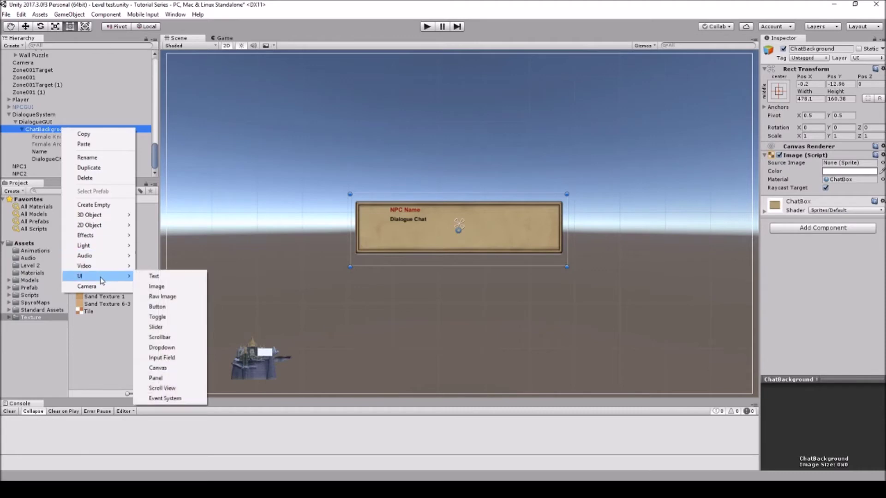
pyautogui.click(156, 287)
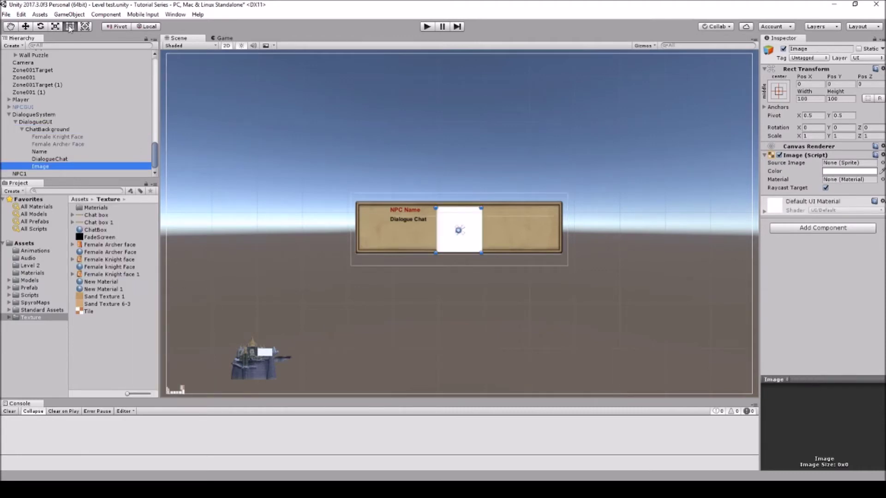
pyautogui.click(25, 26)
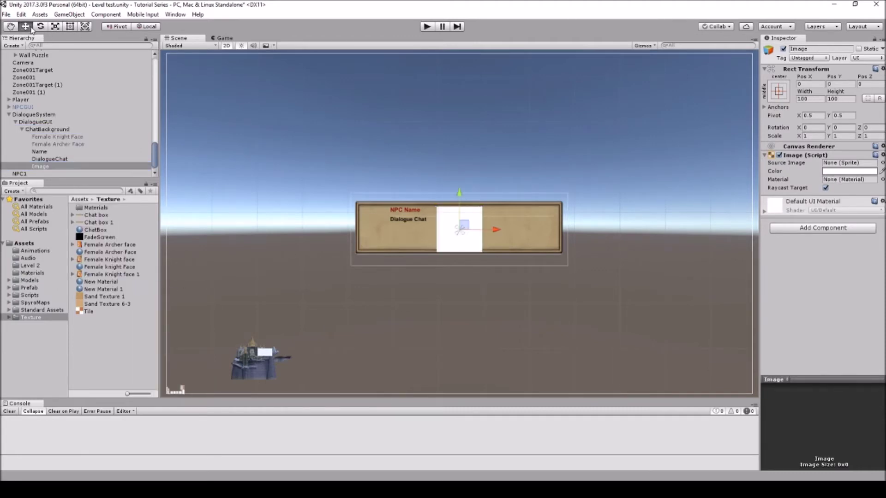
pyautogui.moveTo(497, 231); pyautogui.dragTo(418, 228)
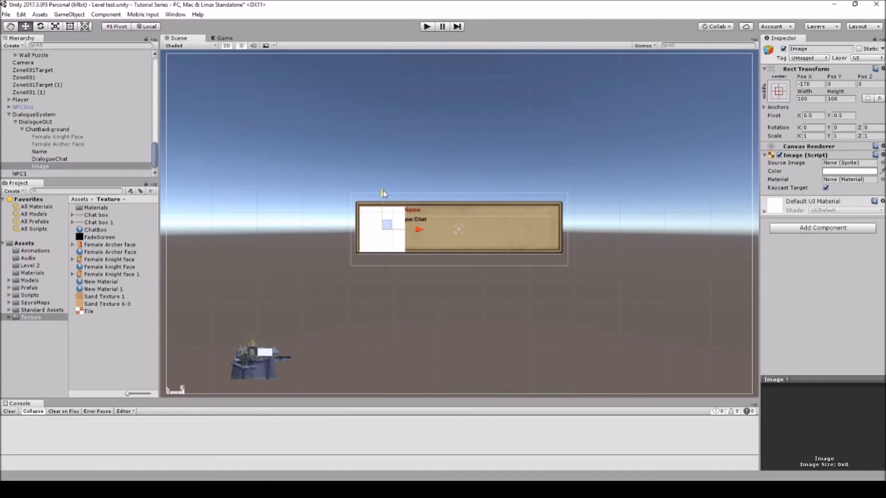
pyautogui.moveTo(383, 193); pyautogui.dragTo(382, 192)
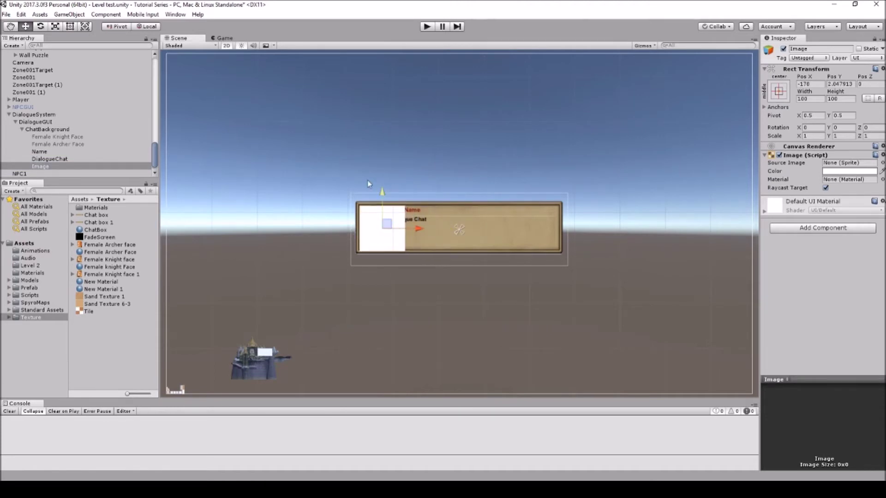
# Resize the new image to about 60.7 x 97.7 beside the NPC name.
pyautogui.click(69, 27)
pyautogui.moveTo(408, 250); pyautogui.dragTo(378, 252)
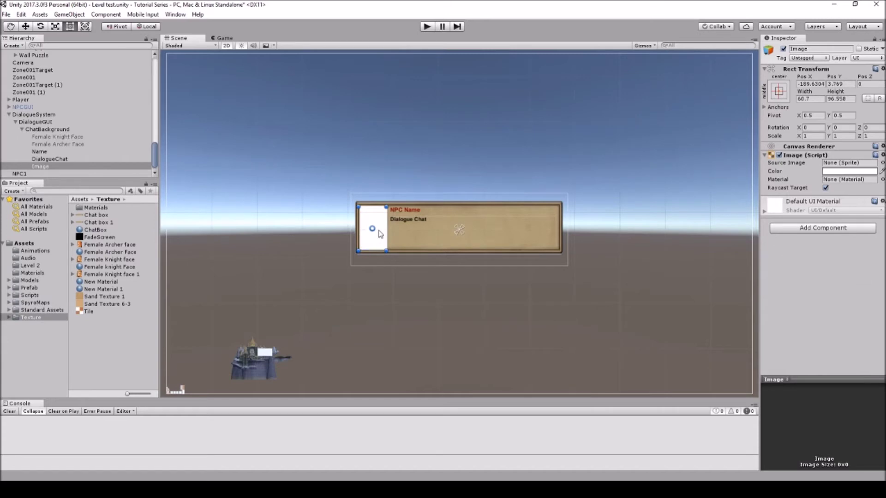
pyautogui.scroll(5, 381, 219)
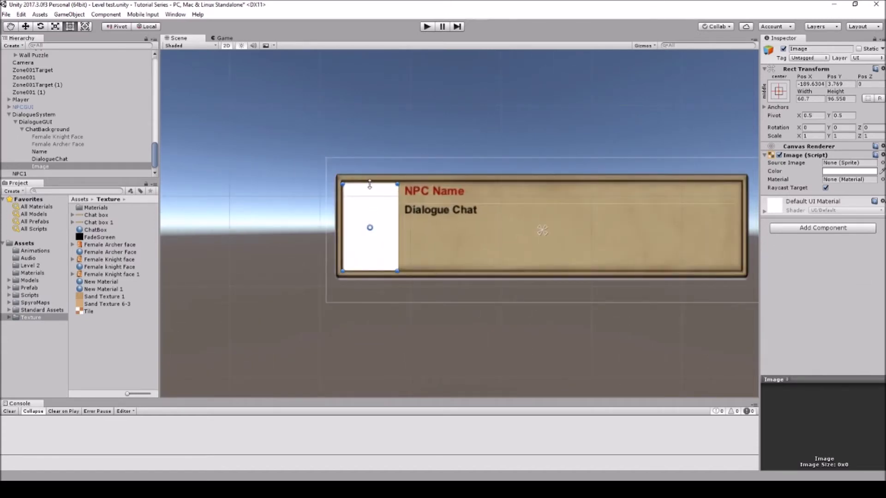
pyautogui.moveTo(369, 185); pyautogui.dragTo(371, 183)
pyautogui.click(817, 49)
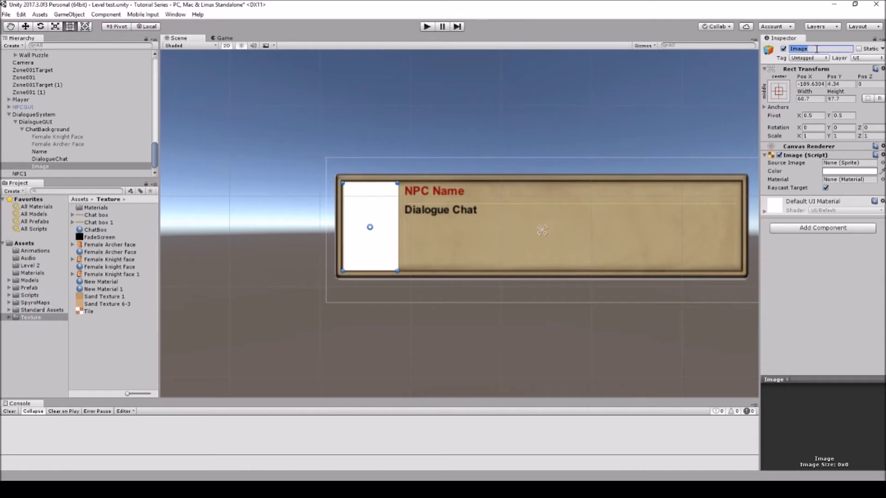
# Name the portrait Female Archer Face2, assign New Material 1, then deactivate it.
pyautogui.write('Female Archer Face2')
pyautogui.press('Return')
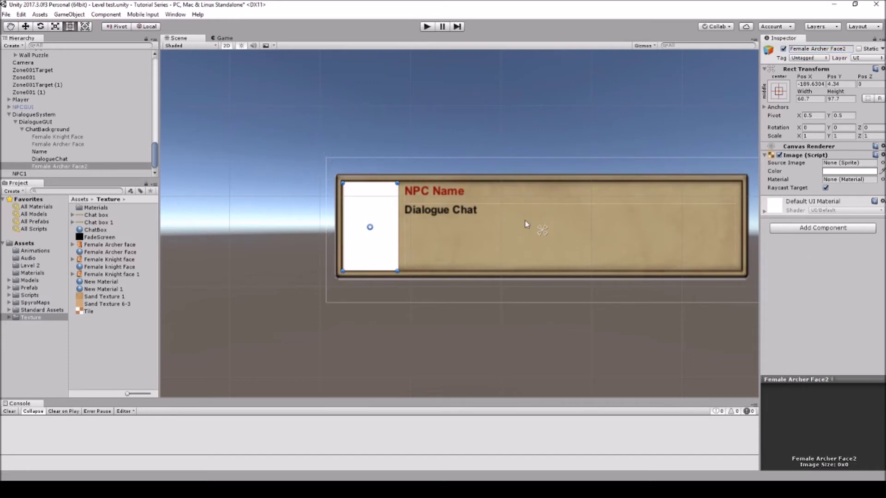
pyautogui.click(111, 291)
pyautogui.moveTo(111, 293); pyautogui.dragTo(847, 183)
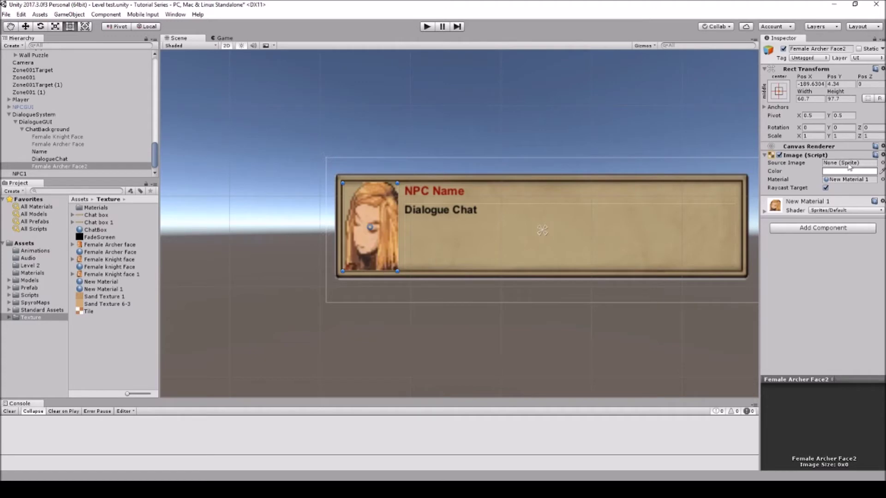
pyautogui.scroll(-3, 529, 226)
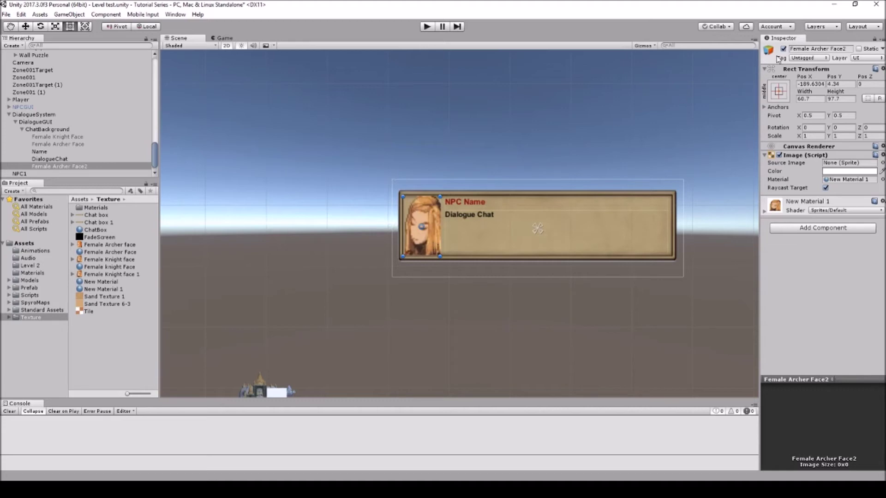
pyautogui.click(783, 49)
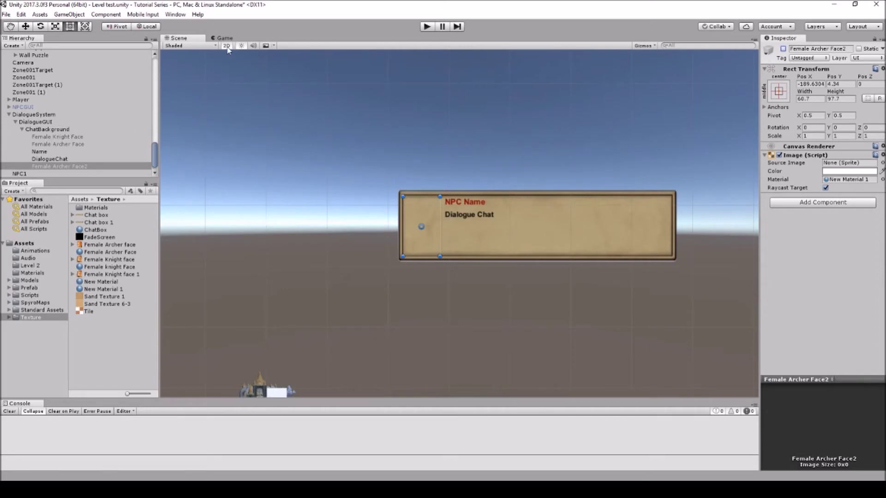
# Place Female Archer Face2 directly above Name, switch off DialogueGUI, and focus on NPC1.
pyautogui.click(43, 122)
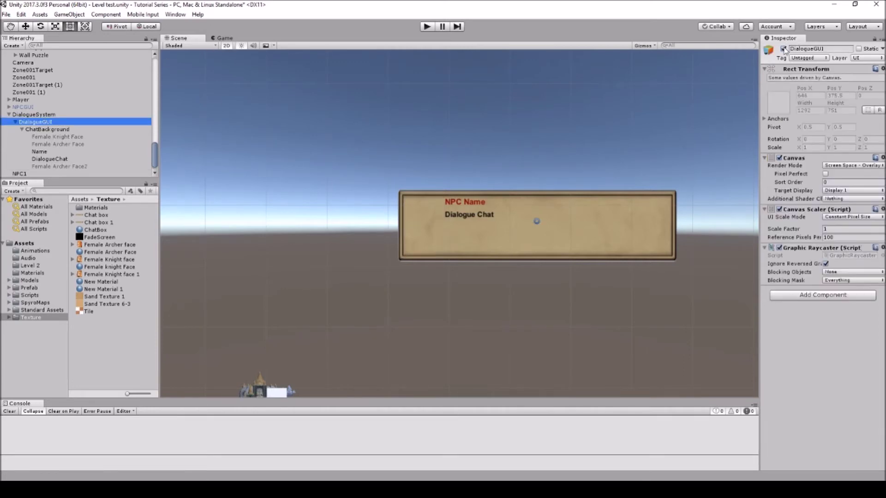
pyautogui.moveTo(87, 166); pyautogui.dragTo(58, 153)
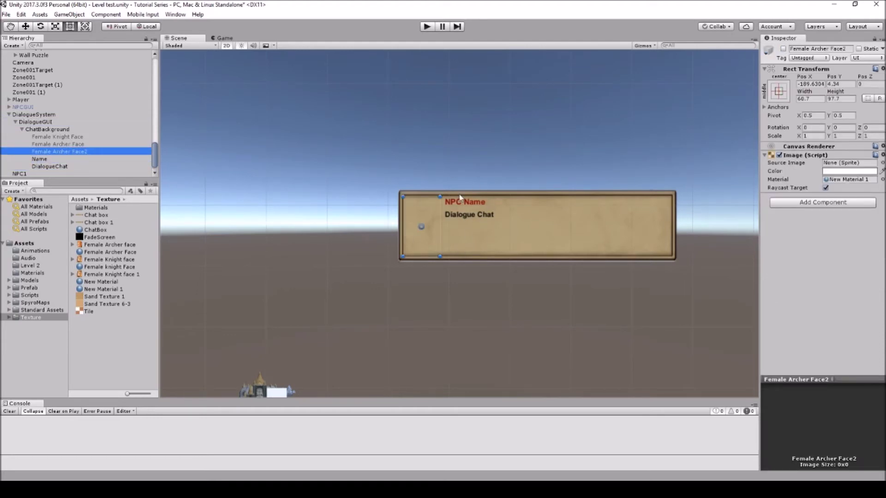
pyautogui.click(37, 122)
pyautogui.click(46, 115)
pyautogui.click(48, 122)
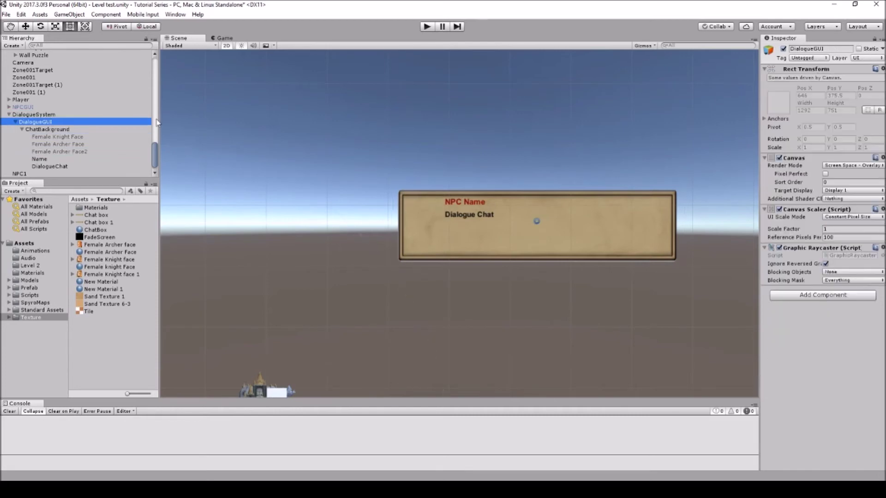
pyautogui.click(783, 49)
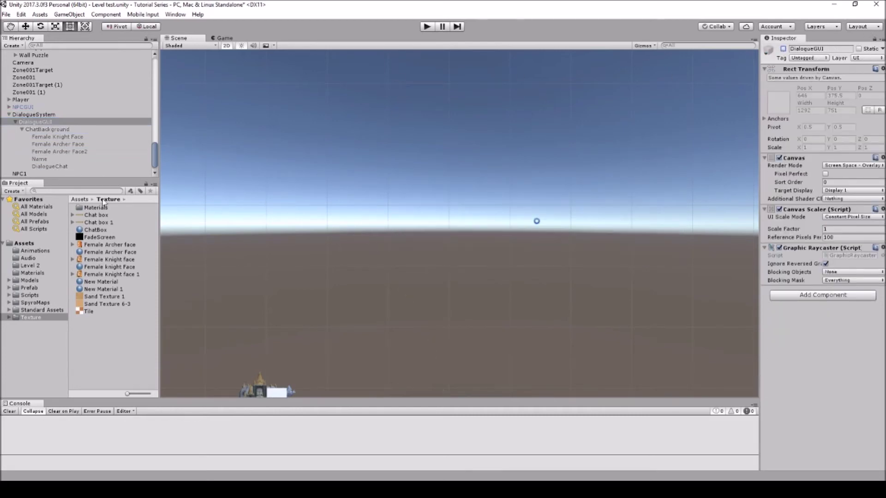
pyautogui.scroll(-1, 58, 153)
pyautogui.doubleClick(19, 166)
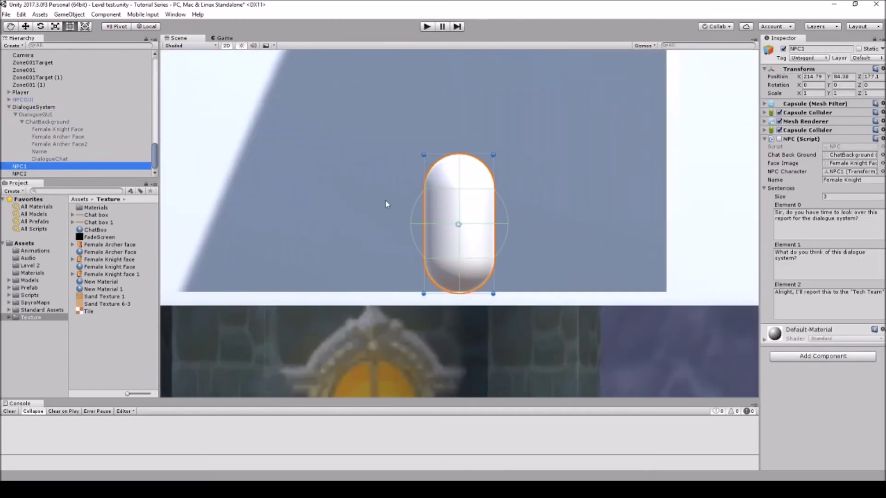
# View the scene in 3D, give NPC2 the archer portrait face image, and frame NPC1.
pyautogui.click(226, 45)
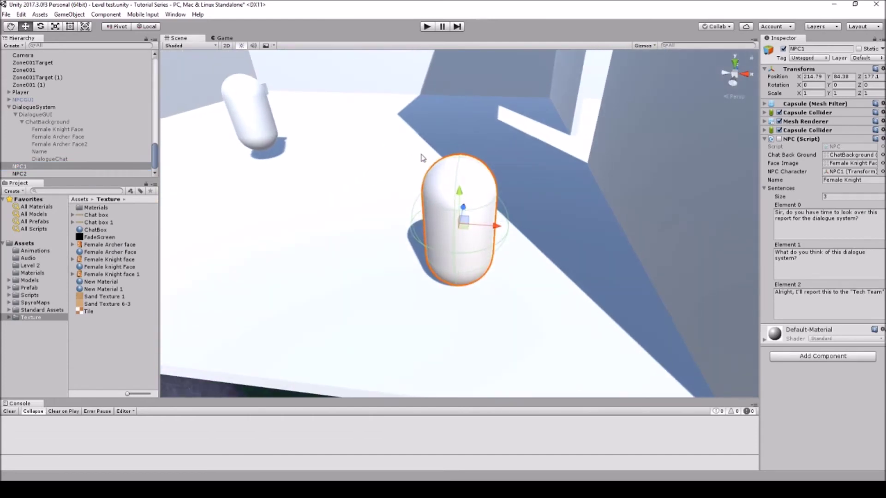
pyautogui.keyDown('alt'); pyautogui.moveTo(332, 182); pyautogui.dragTo(516, 200); pyautogui.keyUp('alt')
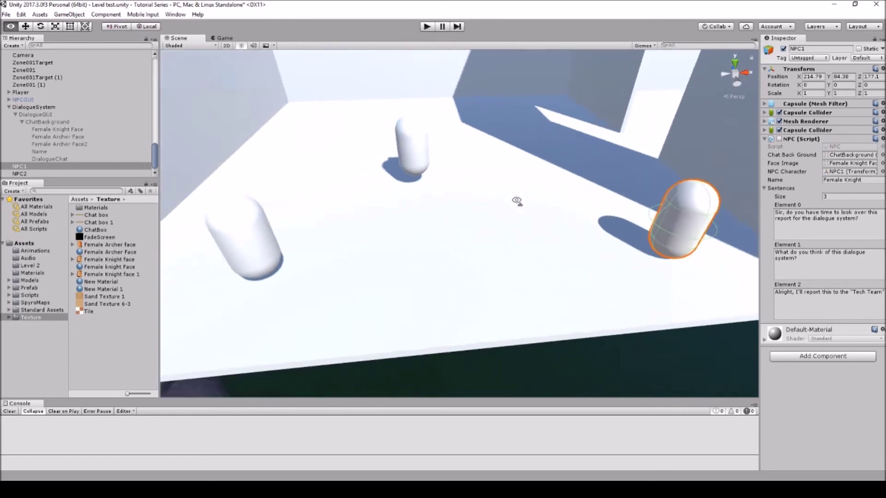
pyautogui.click(295, 261)
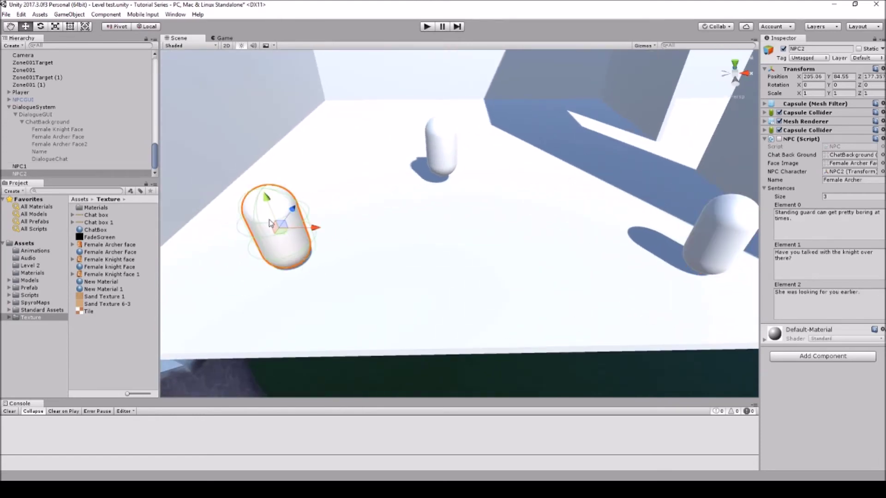
pyautogui.moveTo(69, 144); pyautogui.dragTo(864, 166)
pyautogui.click(710, 240)
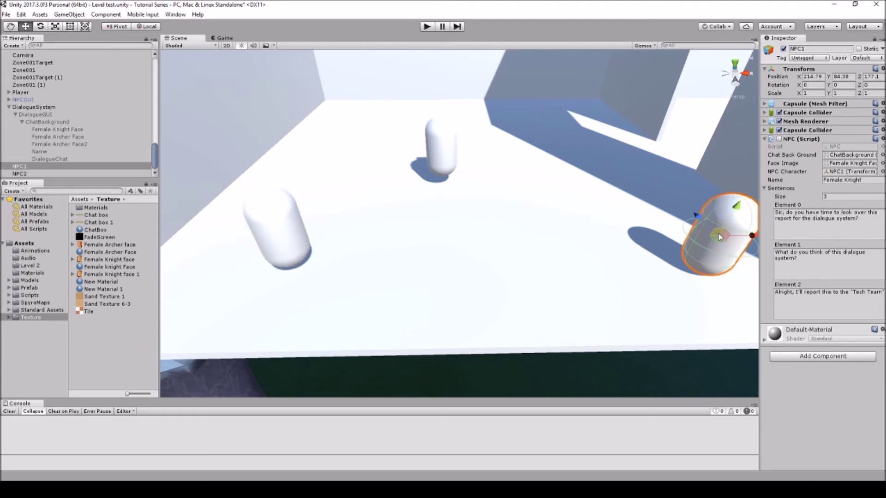
pyautogui.press('f')
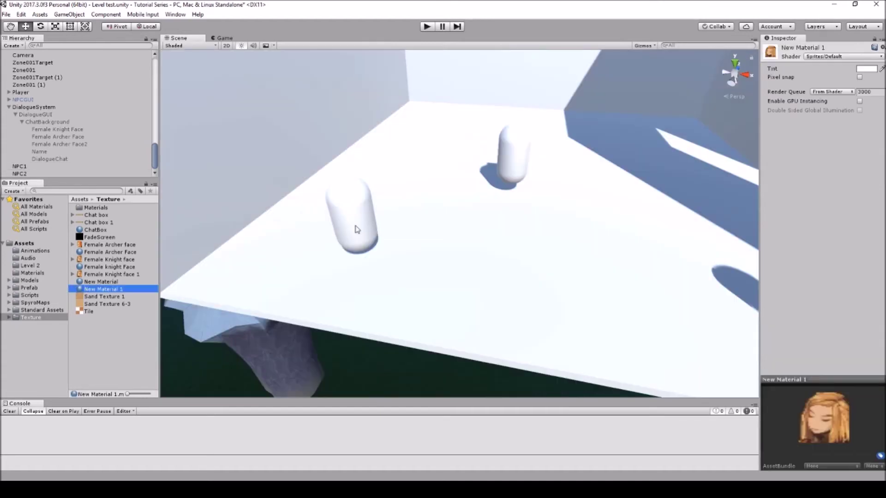
pyautogui.click(122, 275)
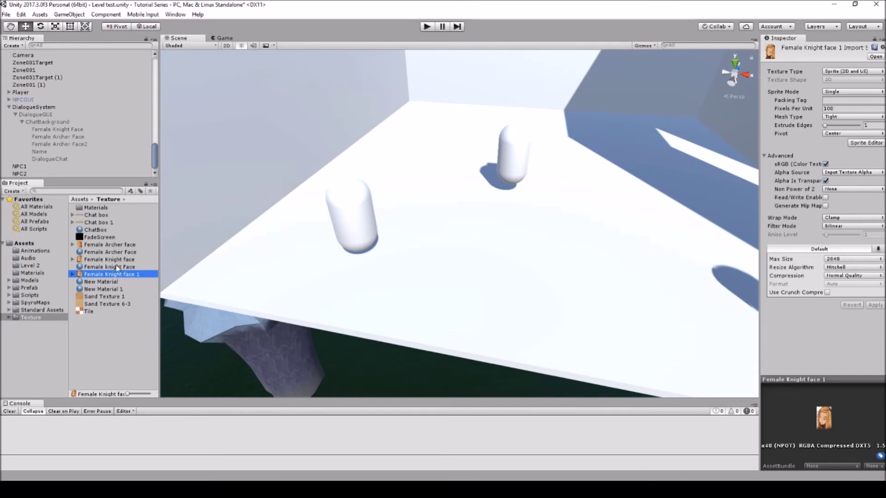
pyautogui.click(427, 27)
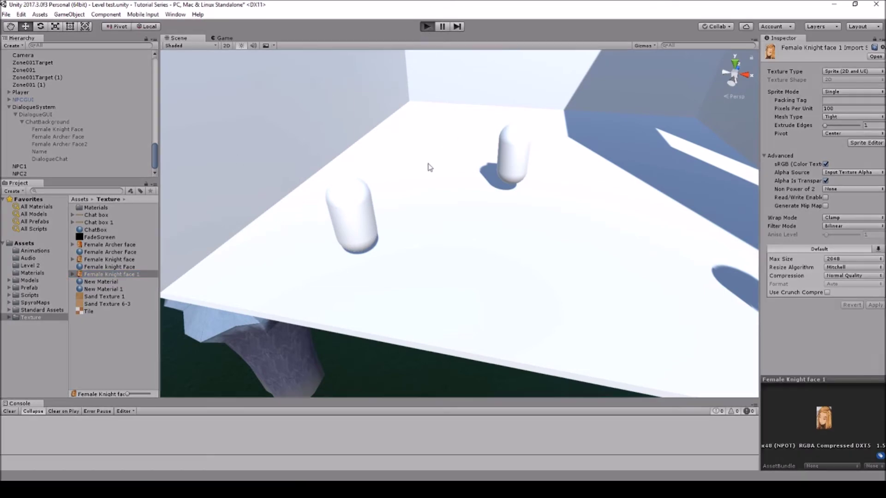
pyautogui.press('w')
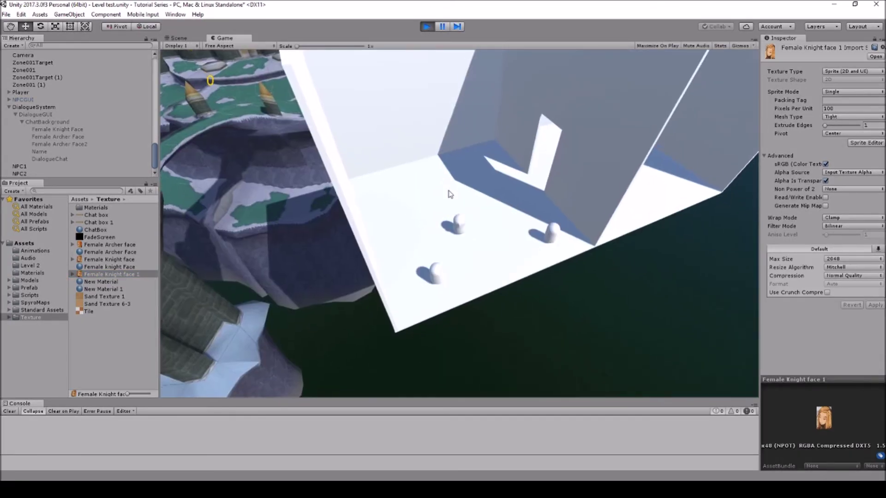
pyautogui.press('f')
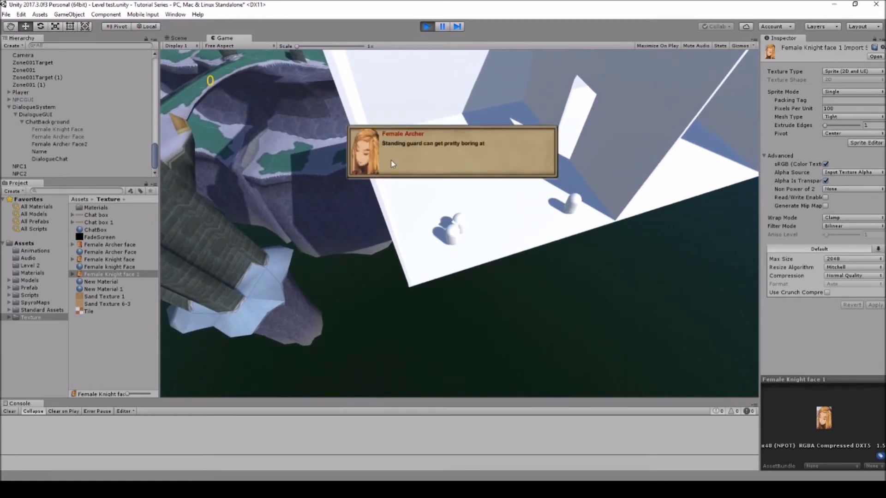
pyautogui.click(427, 27)
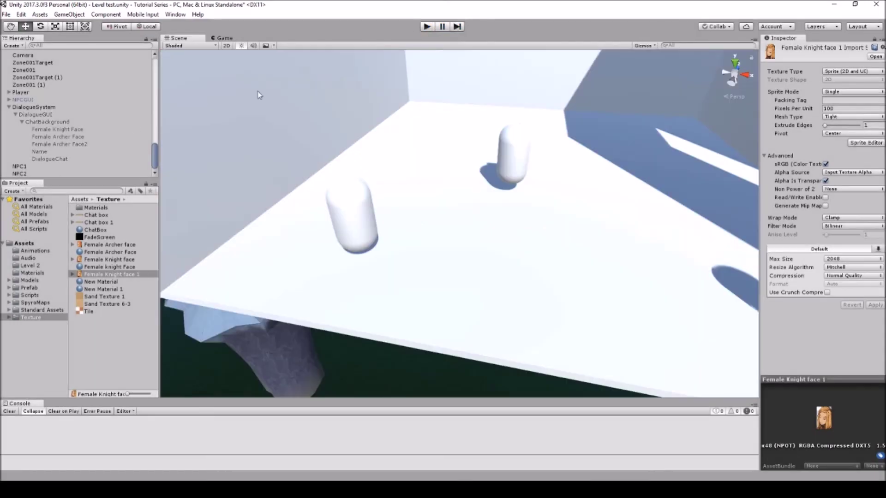
pyautogui.click(76, 144)
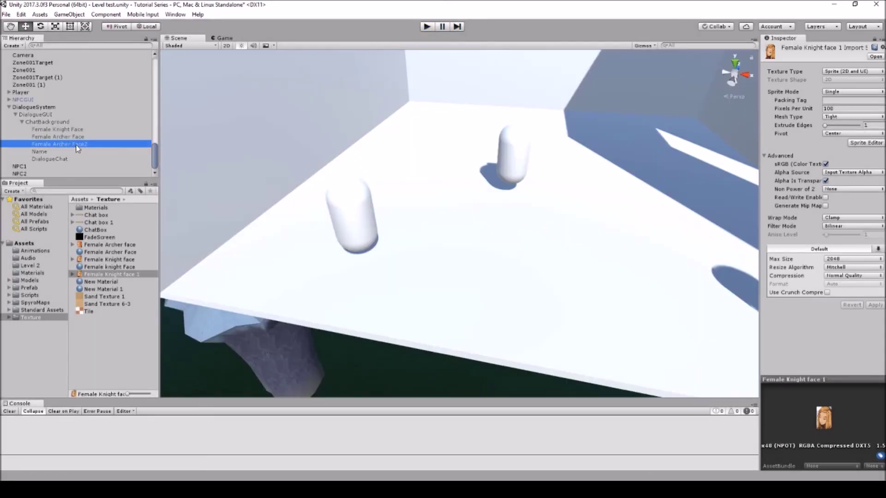
pyautogui.click(352, 202)
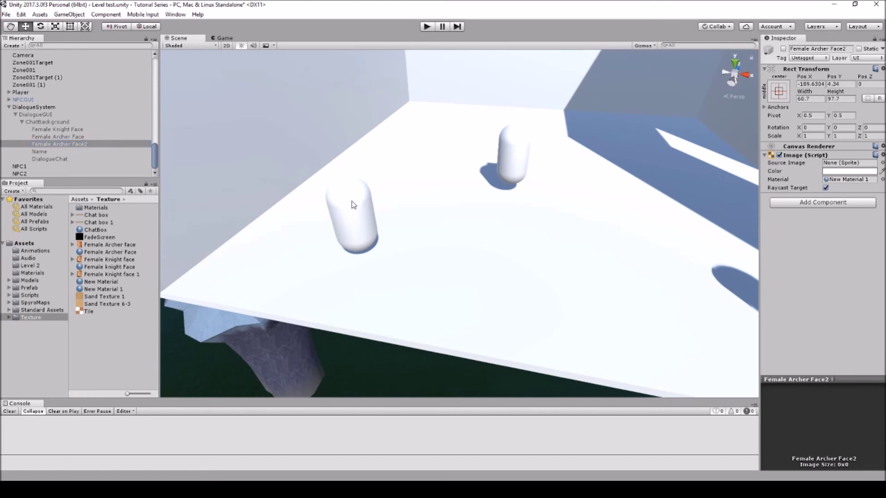
pyautogui.click(430, 29)
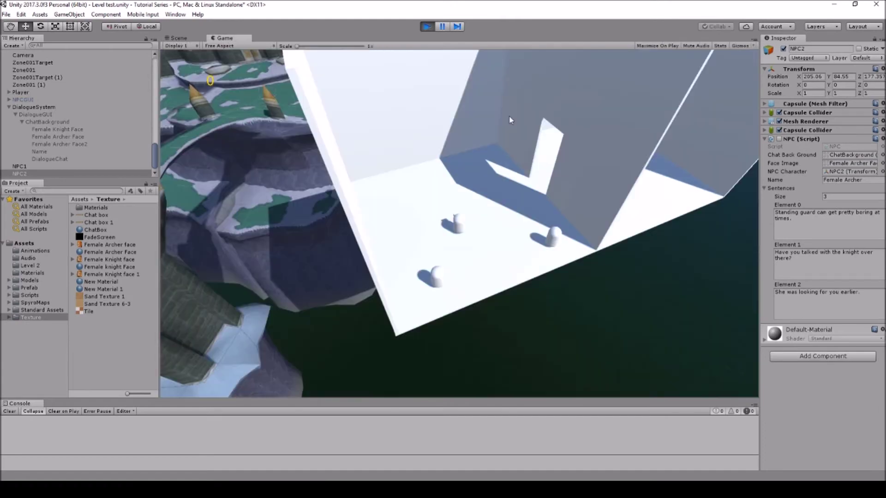
# In play mode, walk to the Female Archer and click through her whole conversation.
pyautogui.press('w')
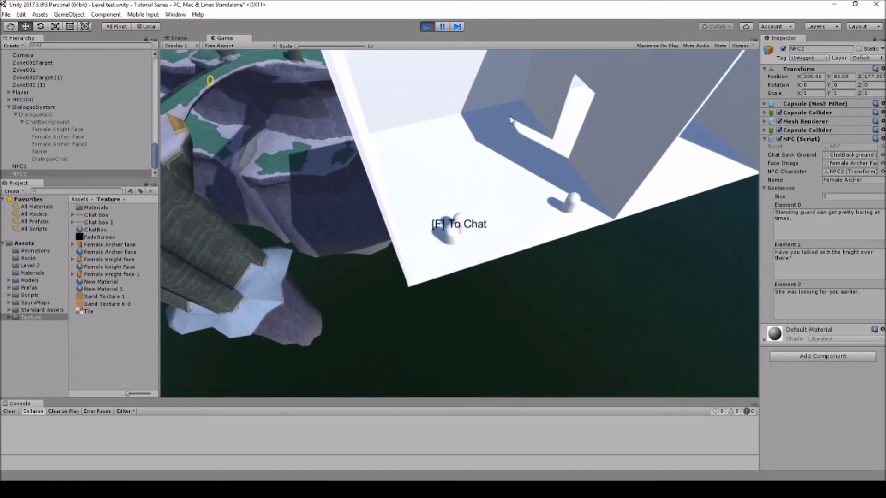
pyautogui.press('e')
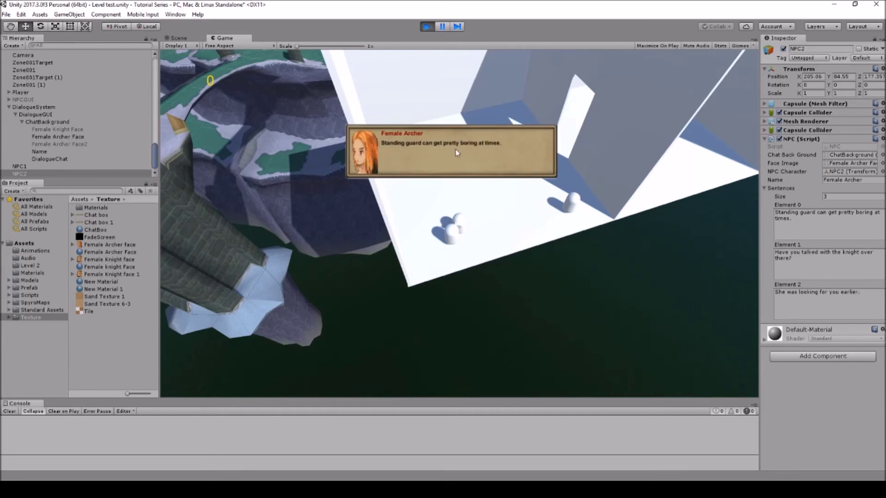
pyautogui.click(435, 157)
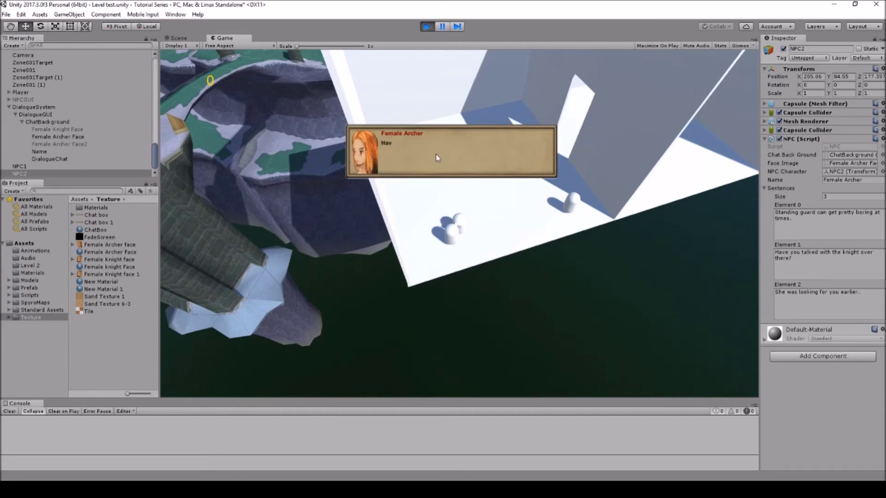
pyautogui.click(510, 172)
pyautogui.click(511, 173)
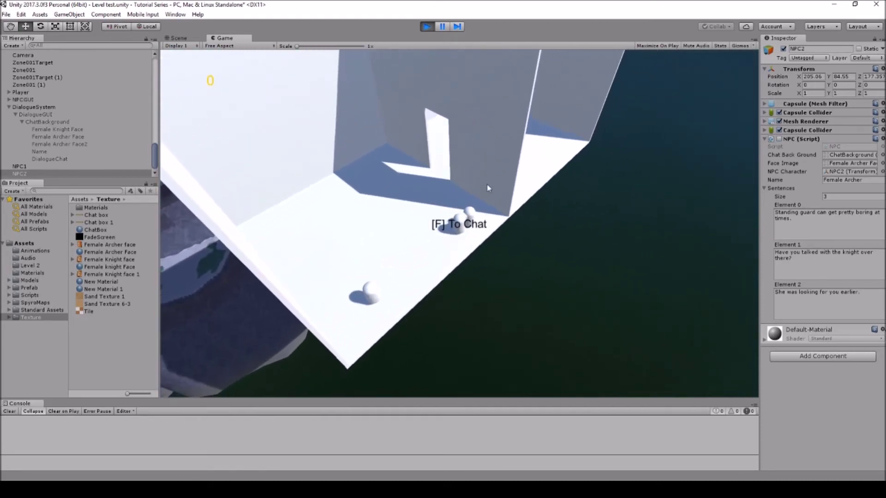
# Talk to the Female Knight, check NPC1's dialogue settings, then walk away.
pyautogui.press('e')
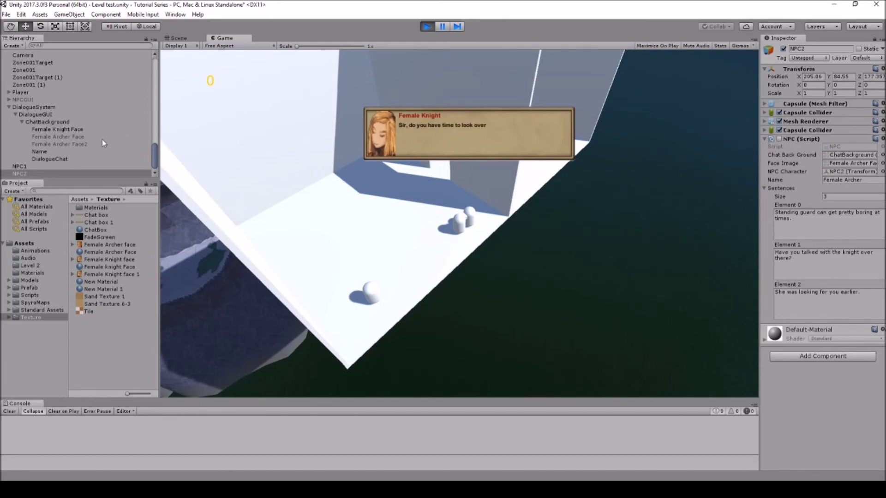
pyautogui.click(26, 166)
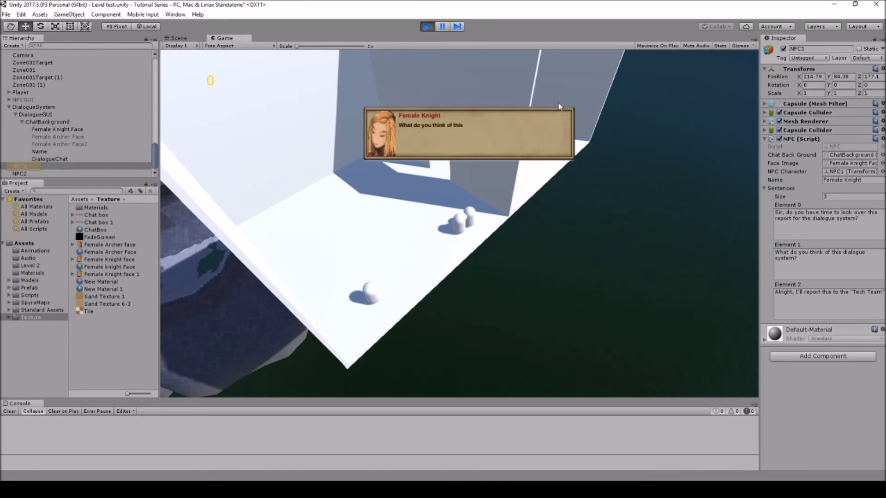
pyautogui.press('s')
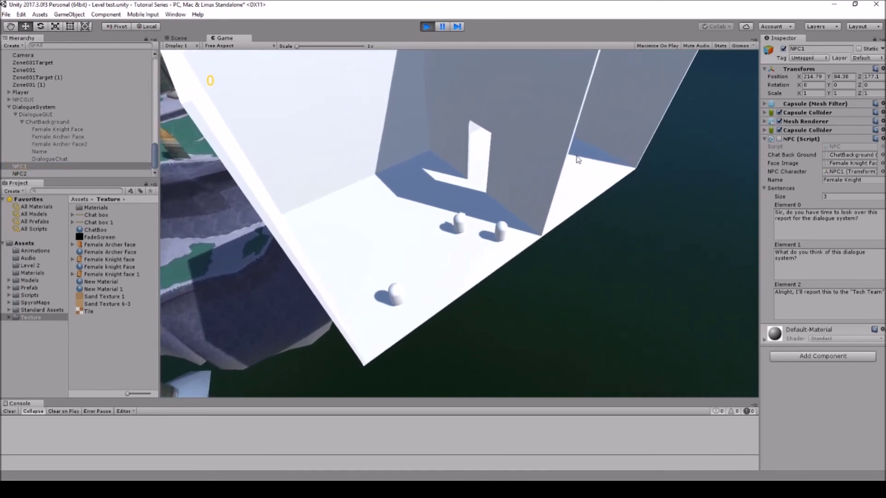